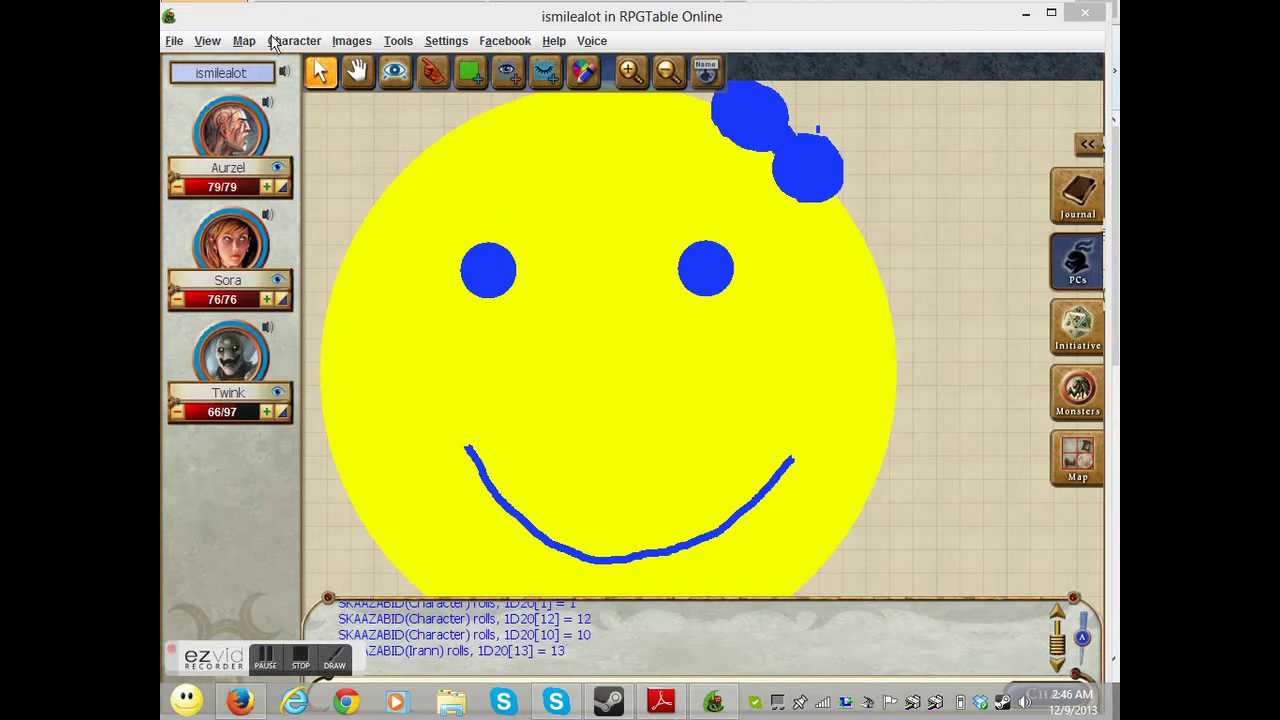
Step: Minimize the RPGTable Online window so Firefox shows behind it
{"action": "left_click", "coordinate": [1026, 13]}
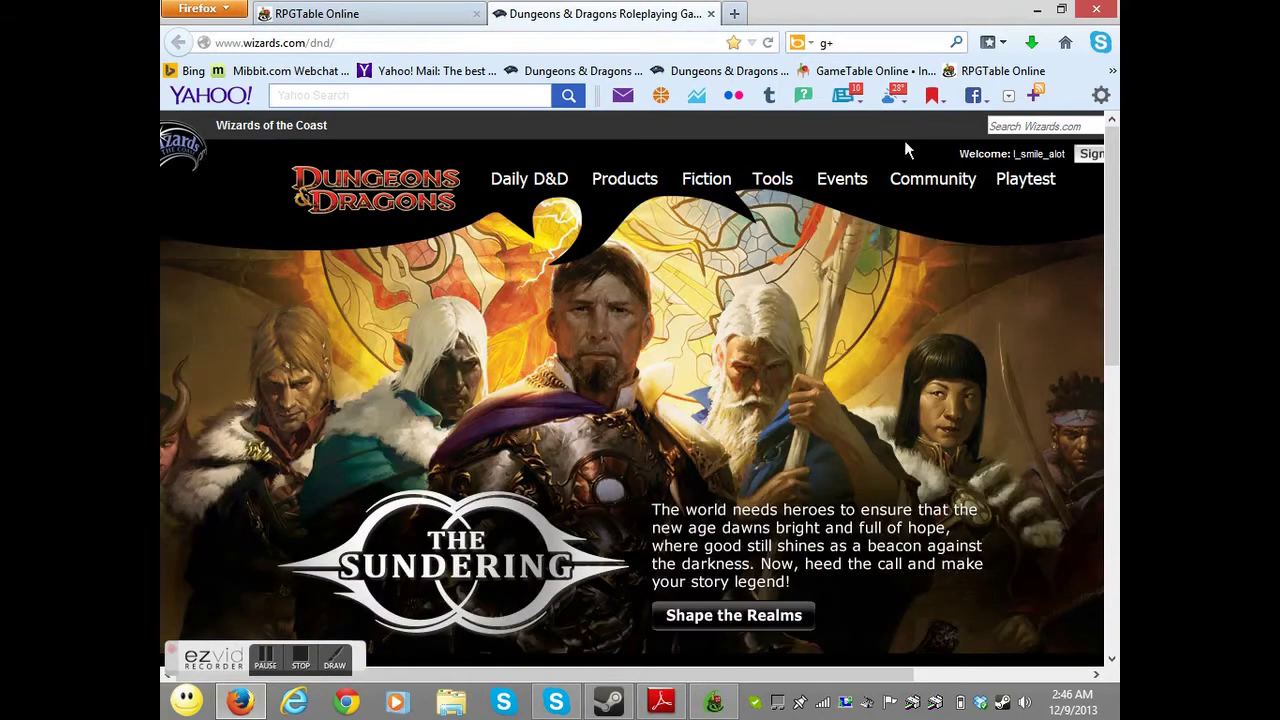
Step: Search Wizards.com for 'map a week' and open Dungeonscape from the Map-A-Week Archive
{"action": "left_click", "coordinate": [1048, 122]}
{"action": "type", "text": "map="}
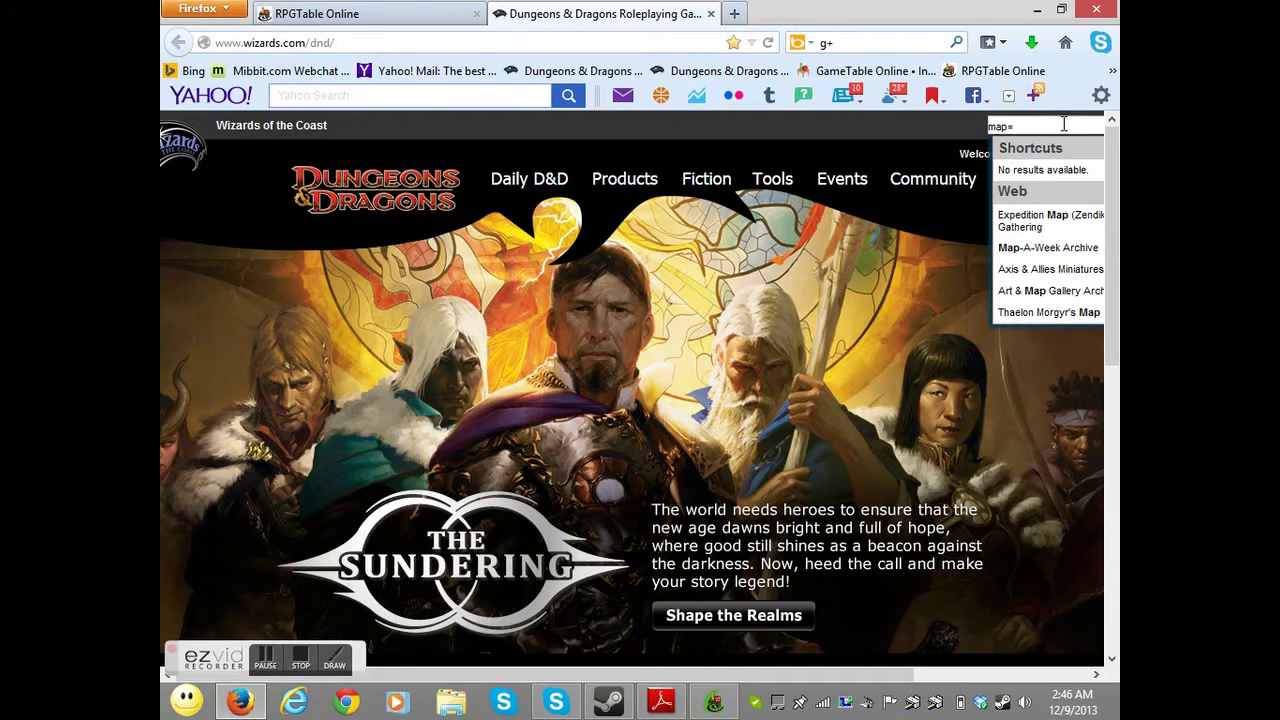
{"action": "key", "text": "BackSpace"}
{"action": "type", "text": " a"}
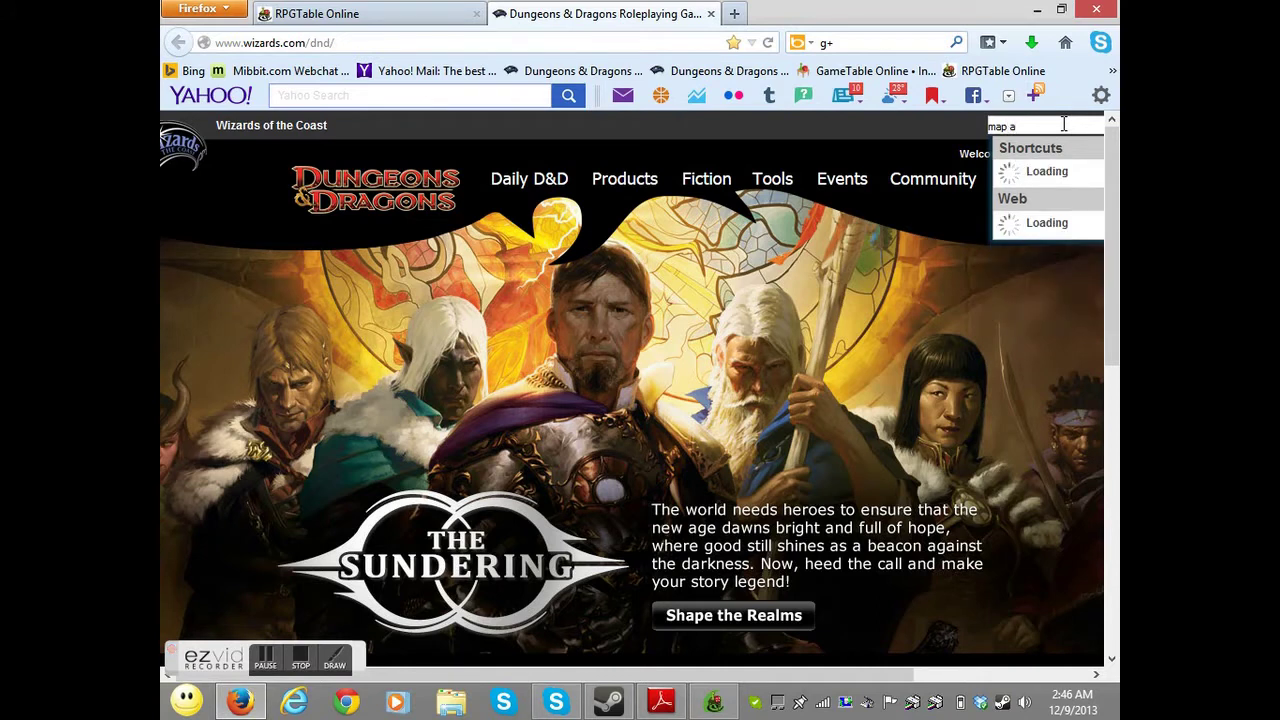
{"action": "type", "text": " week"}
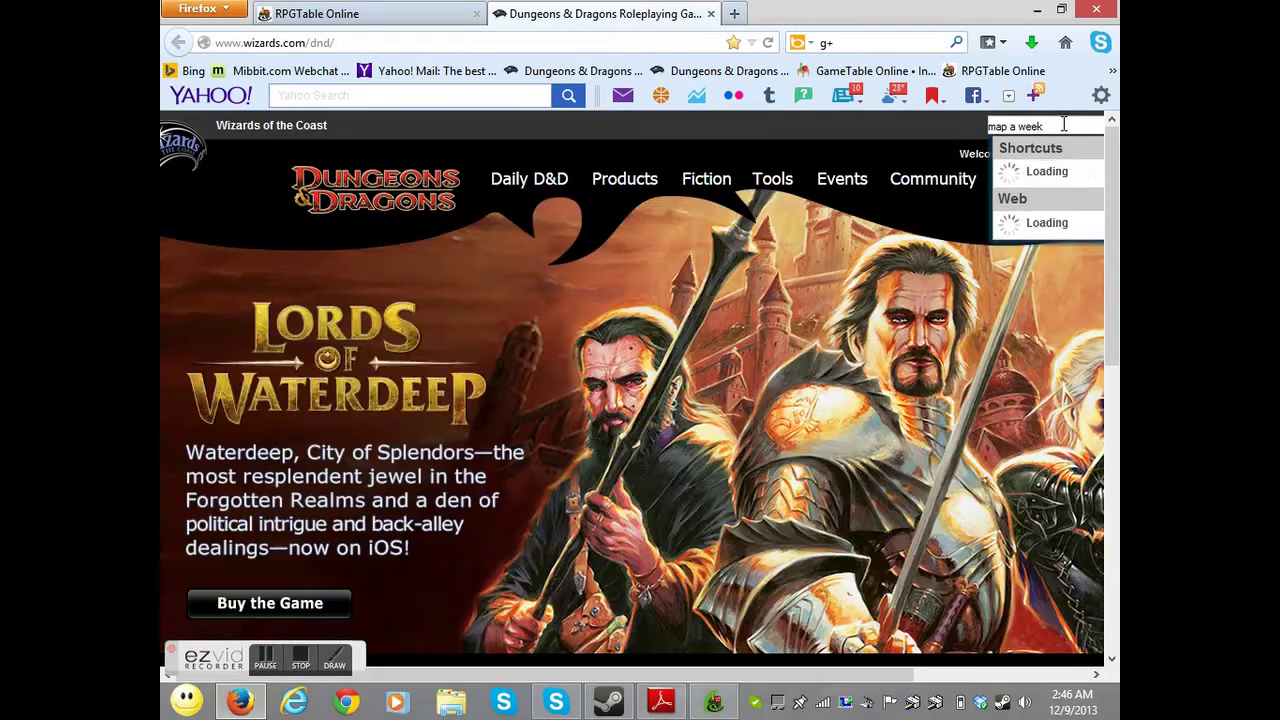
{"action": "left_click", "coordinate": [1050, 214]}
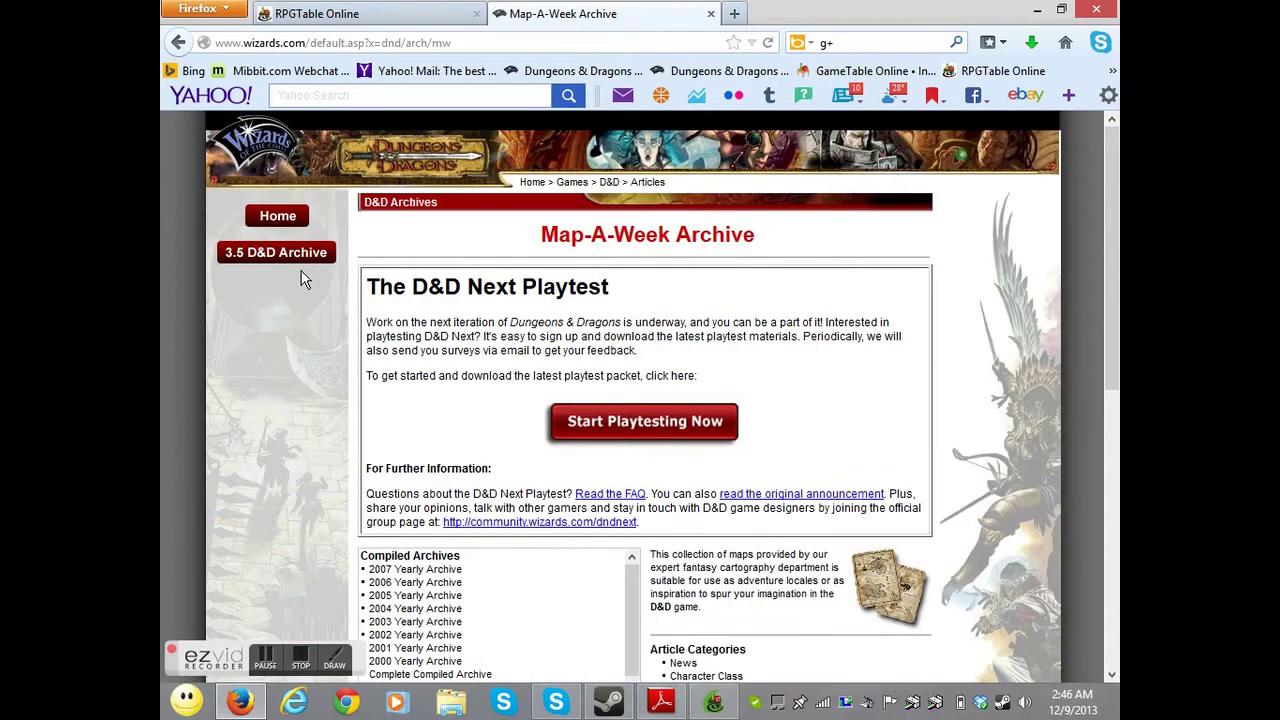
{"action": "scroll", "coordinate": [360, 410], "scroll_direction": "down", "scroll_amount": 3}
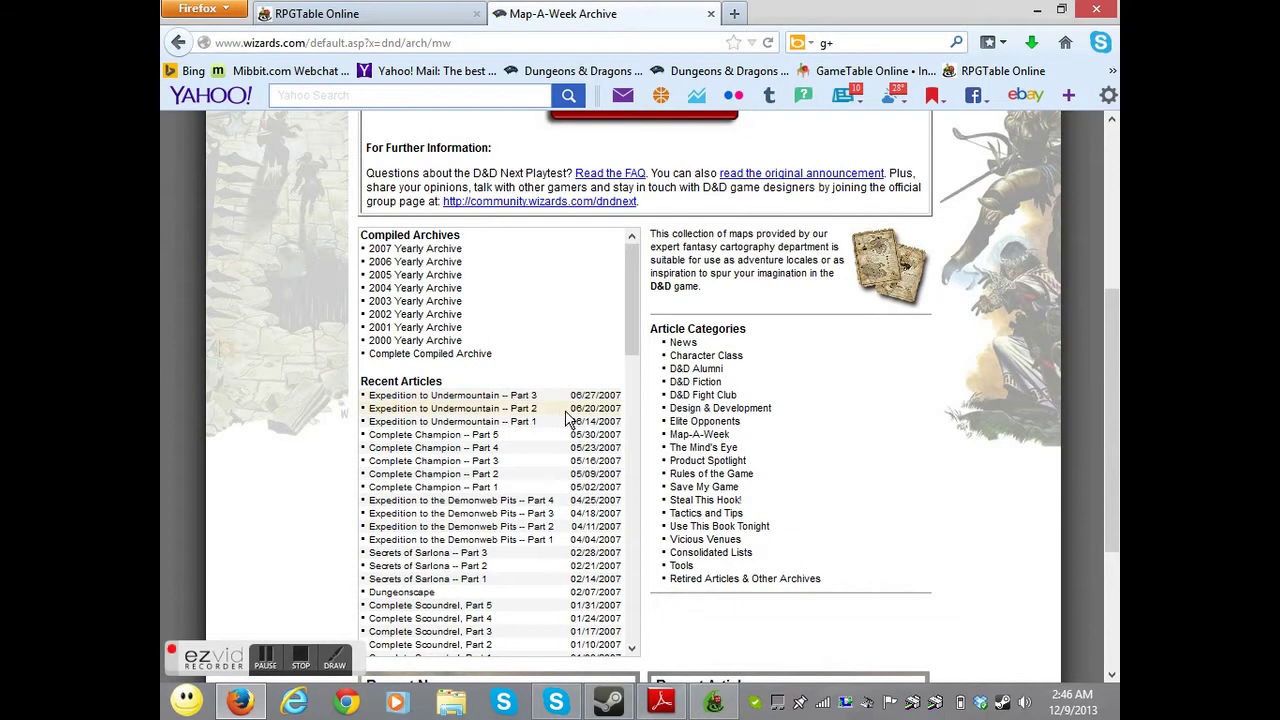
{"action": "scroll", "coordinate": [567, 418], "scroll_direction": "down", "scroll_amount": 2}
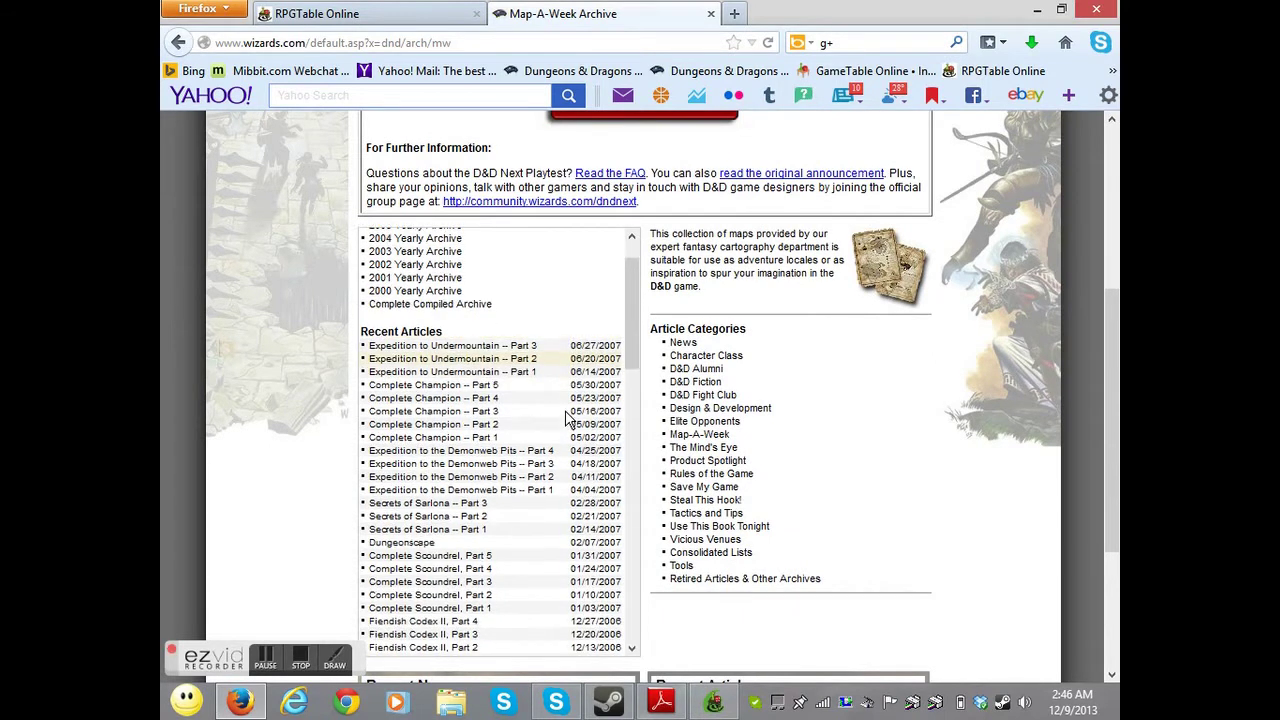
{"action": "scroll", "coordinate": [567, 418], "scroll_direction": "down", "scroll_amount": 2}
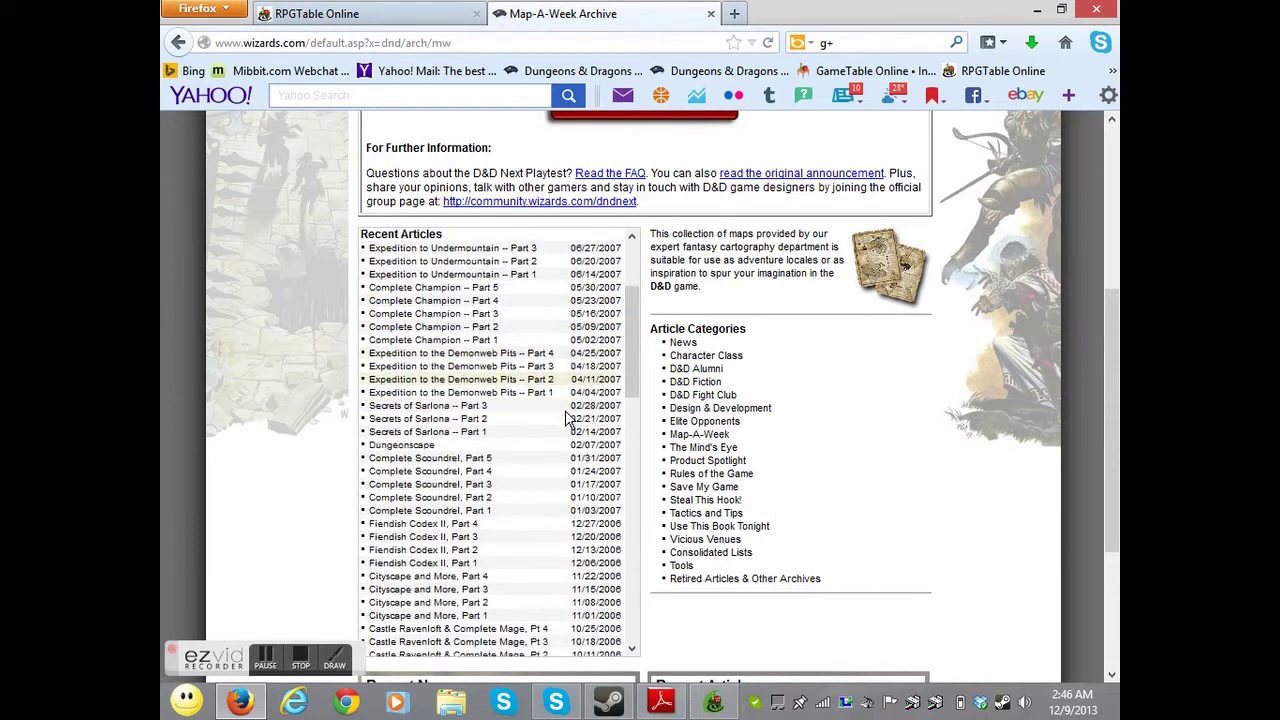
{"action": "left_click", "coordinate": [393, 436]}
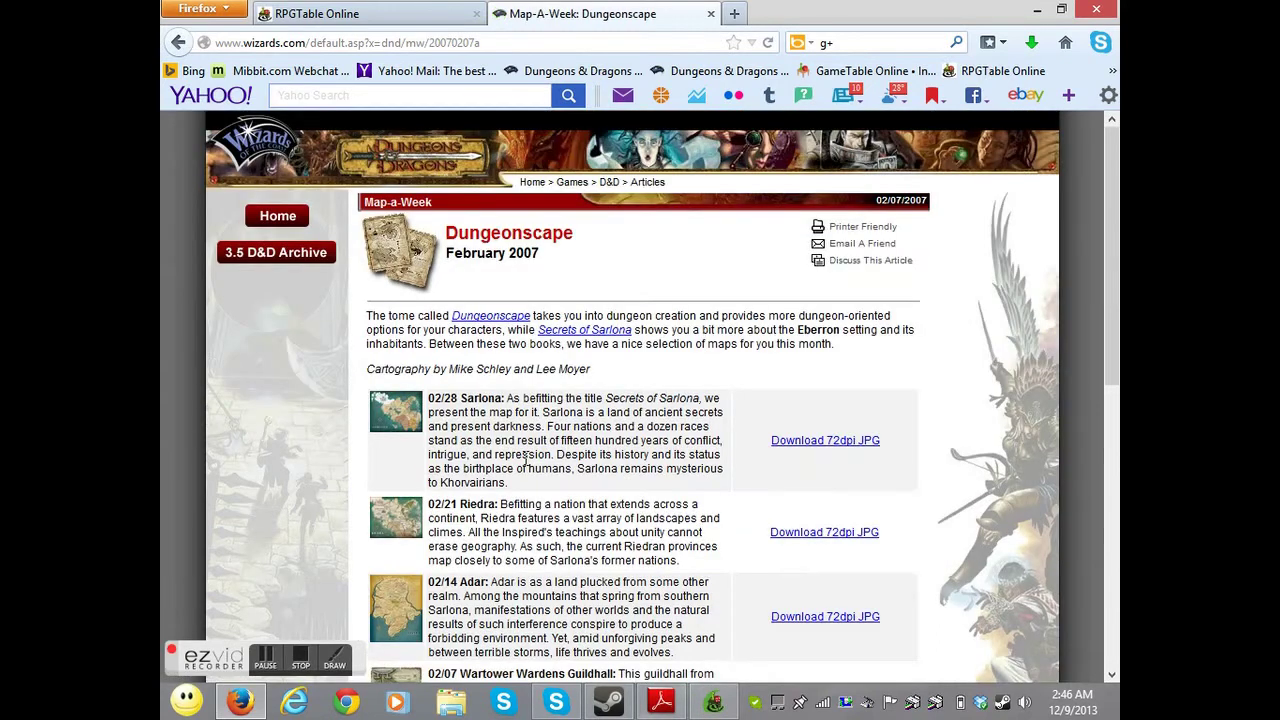
Step: Open the 72dpi JPG of the 02/07 Wartower Wardens Guildhall map
{"action": "scroll", "coordinate": [518, 490], "scroll_direction": "down", "scroll_amount": 5}
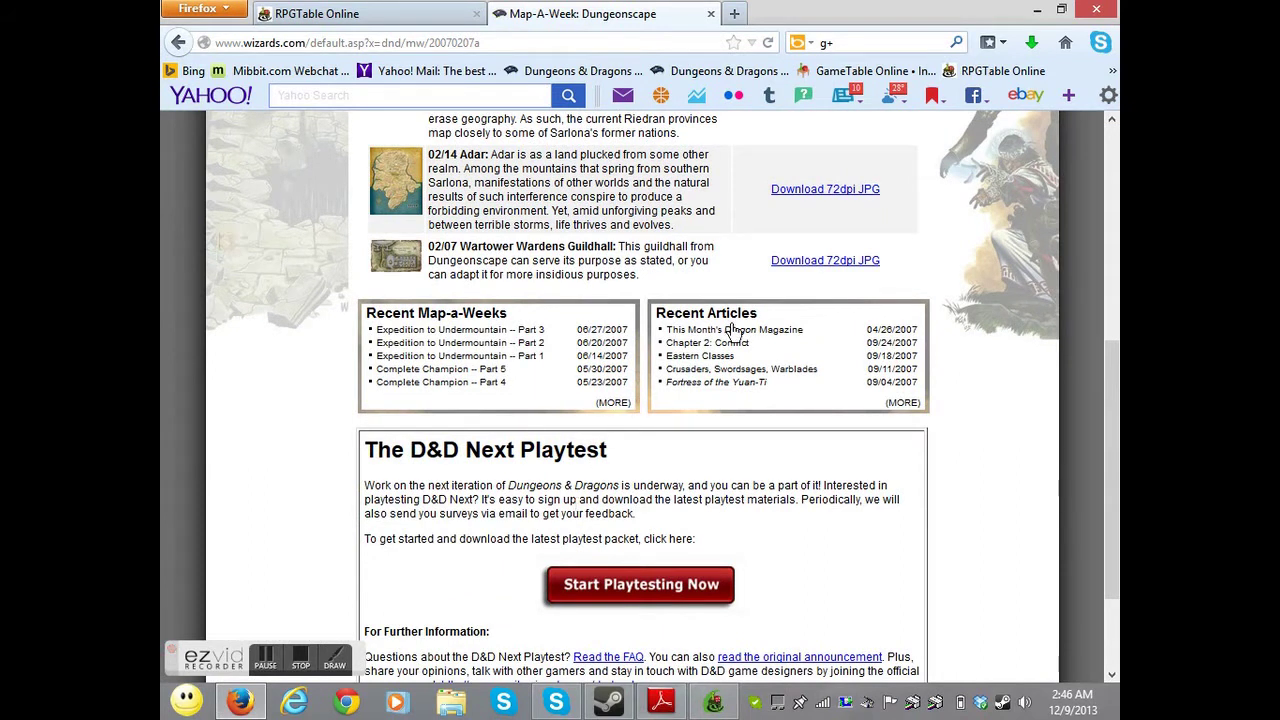
{"action": "left_click", "coordinate": [830, 264]}
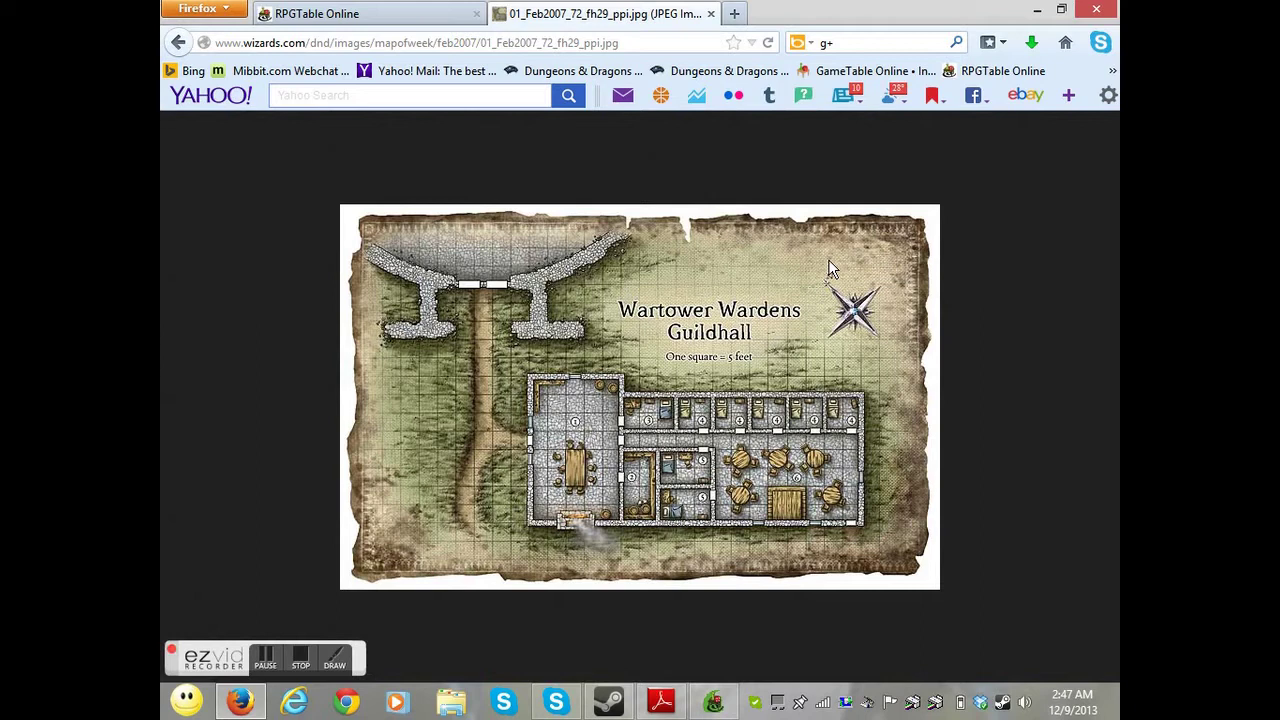
Step: Save the guildhall map image to the Desktop as 'wartower'
{"action": "right_click", "coordinate": [684, 270]}
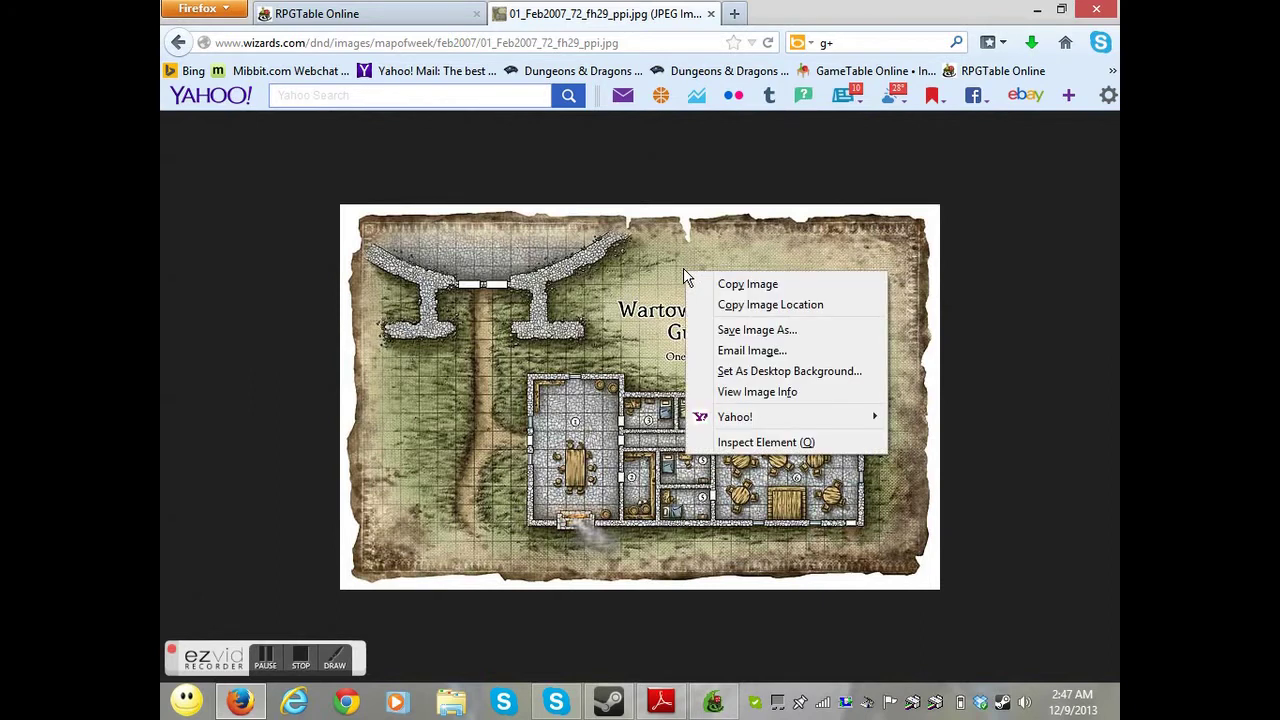
{"action": "left_click", "coordinate": [730, 330]}
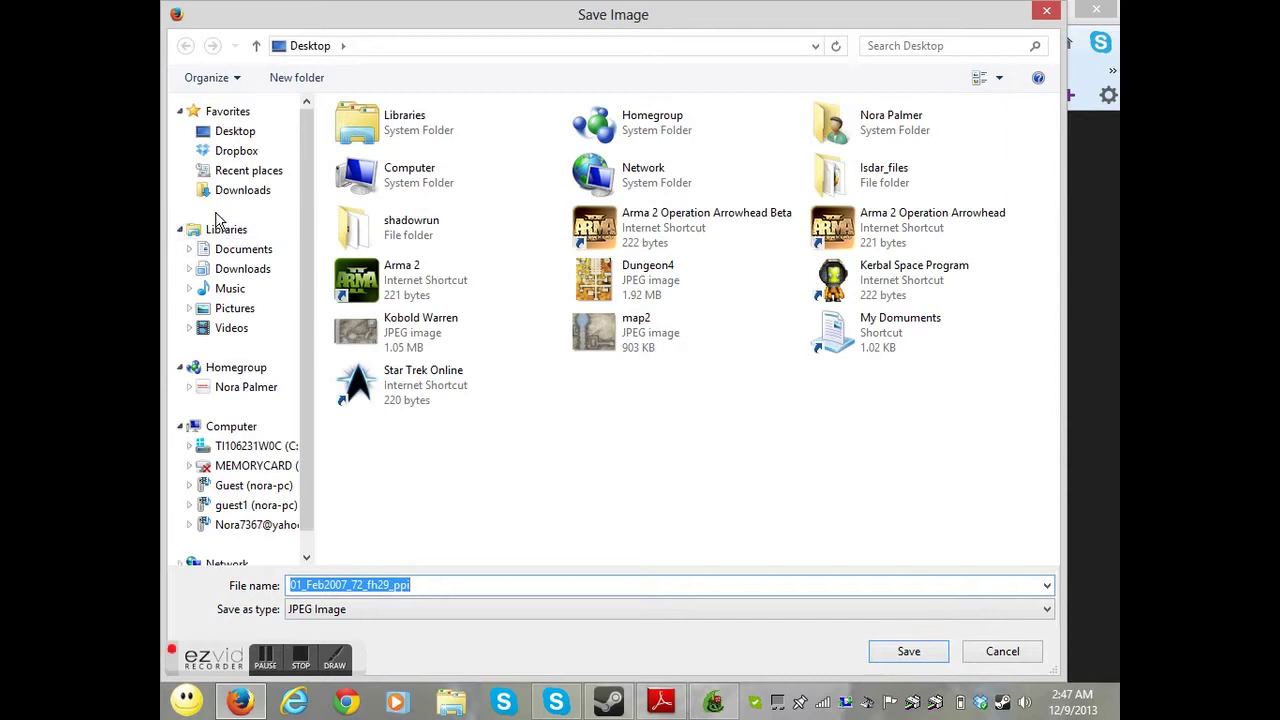
{"action": "left_click", "coordinate": [244, 131]}
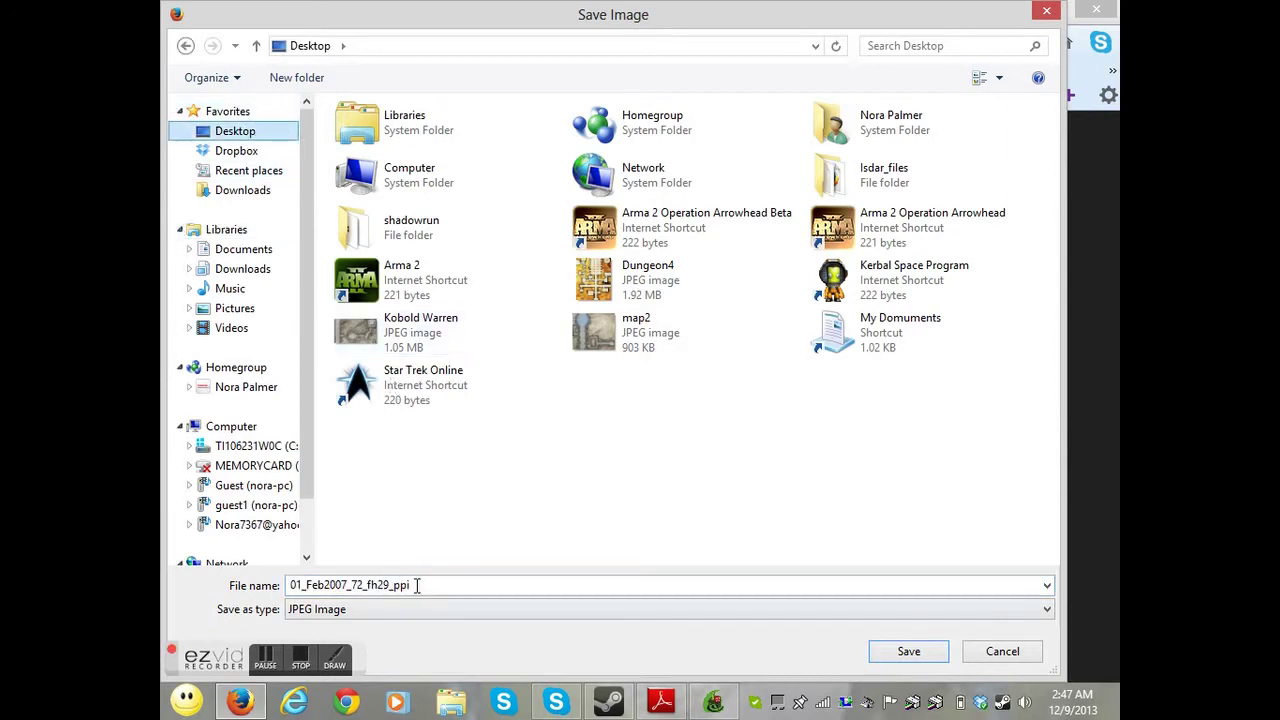
{"action": "left_click_drag", "start_coordinate": [423, 585], "coordinate": [260, 585]}
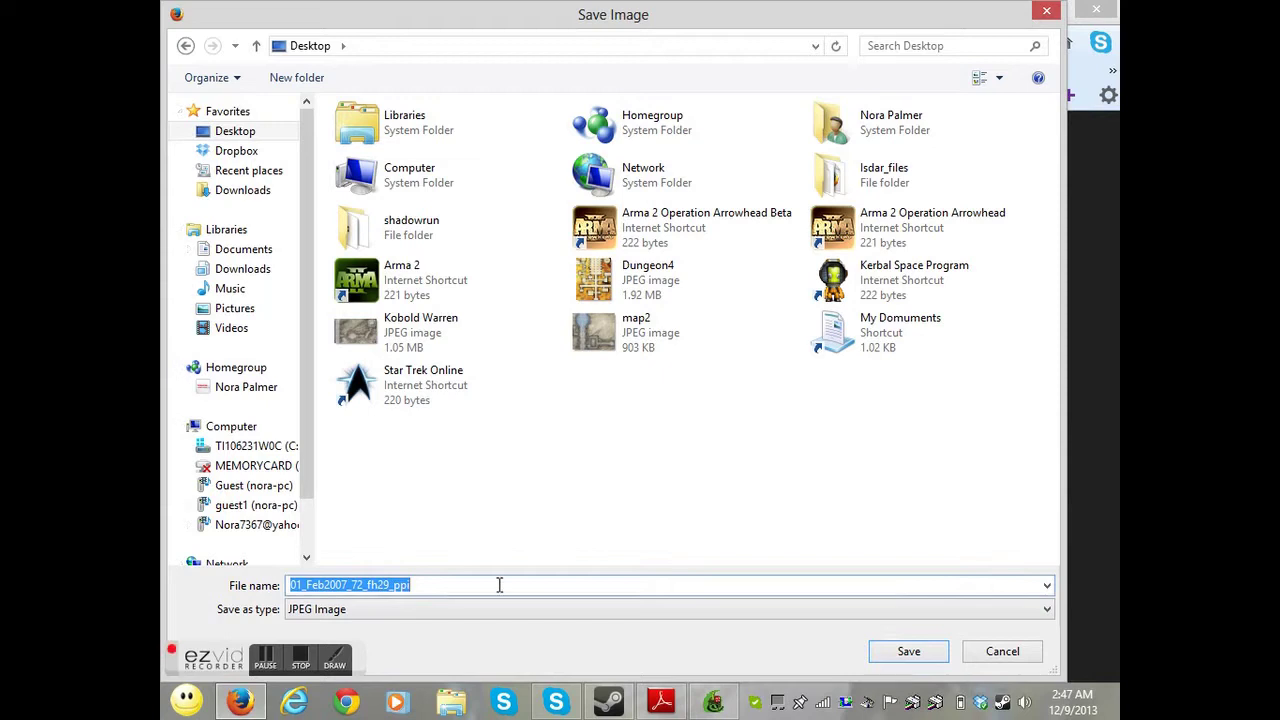
{"action": "type", "text": "wartower"}
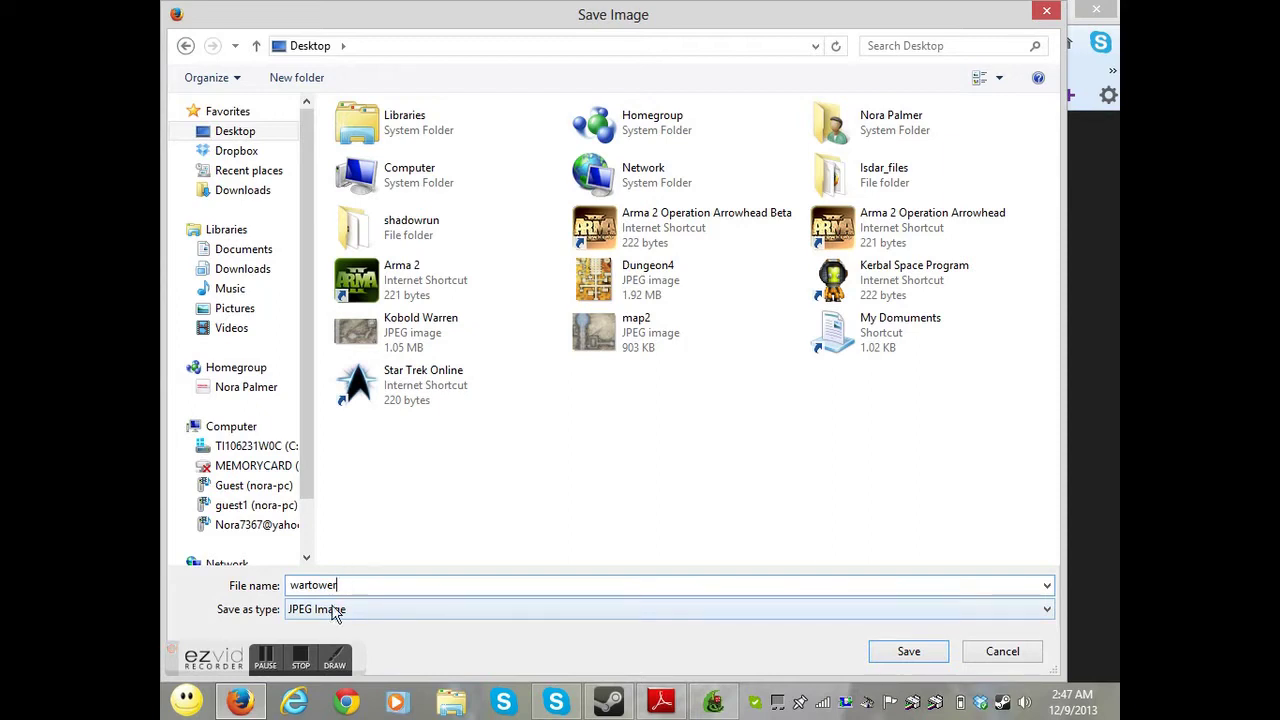
{"action": "left_click", "coordinate": [908, 653]}
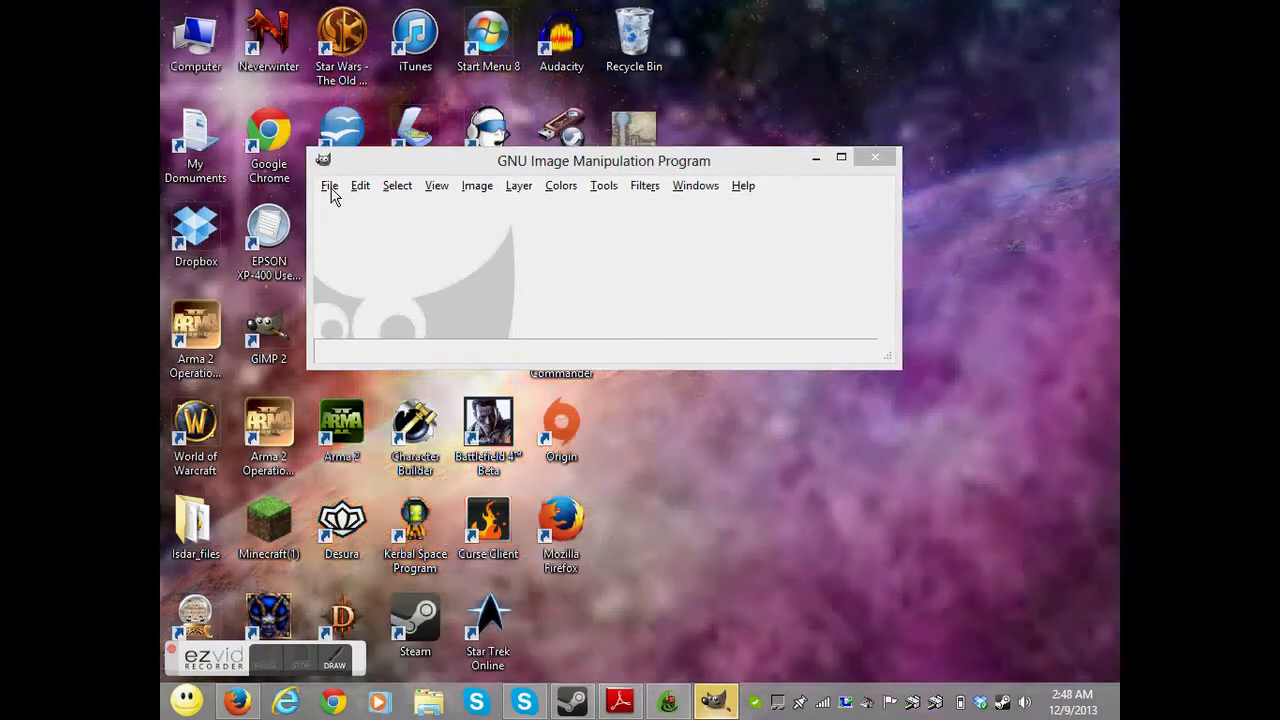
Step: Open wartower.jpg from the Desktop in GIMP
{"action": "left_click", "coordinate": [361, 186]}
{"action": "mouse_move", "coordinate": [331, 192]}
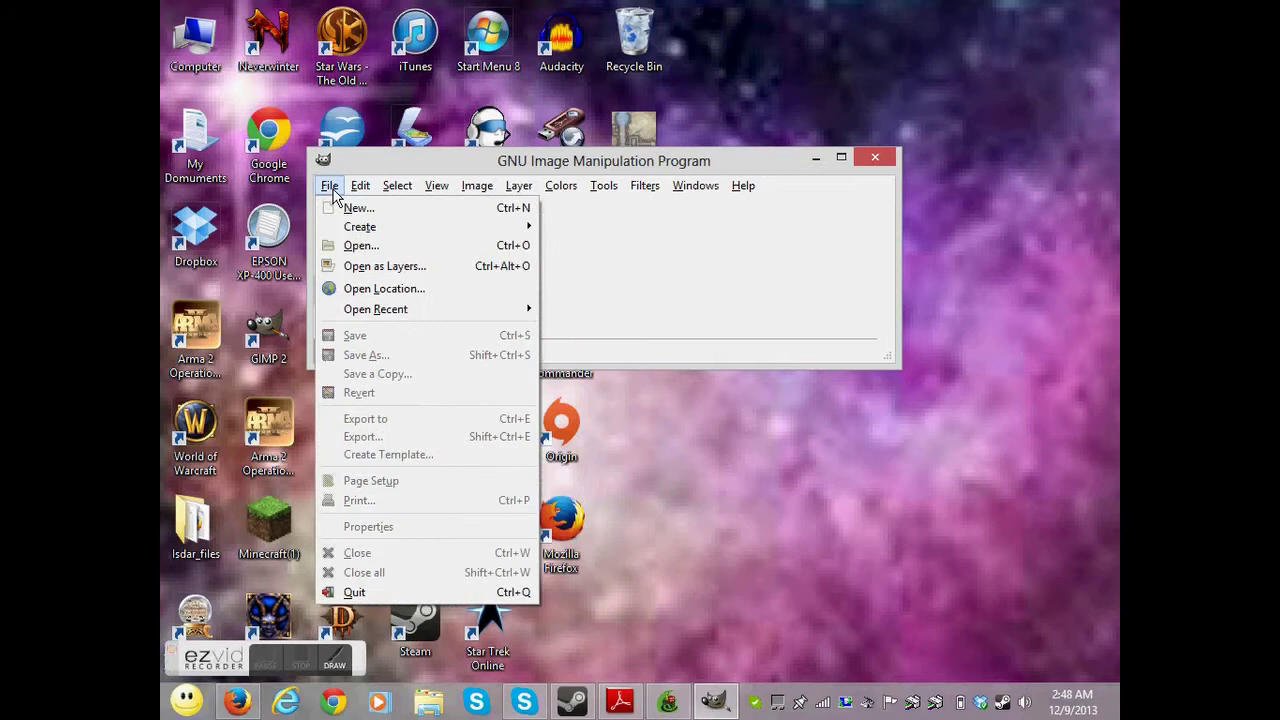
{"action": "left_click", "coordinate": [352, 247]}
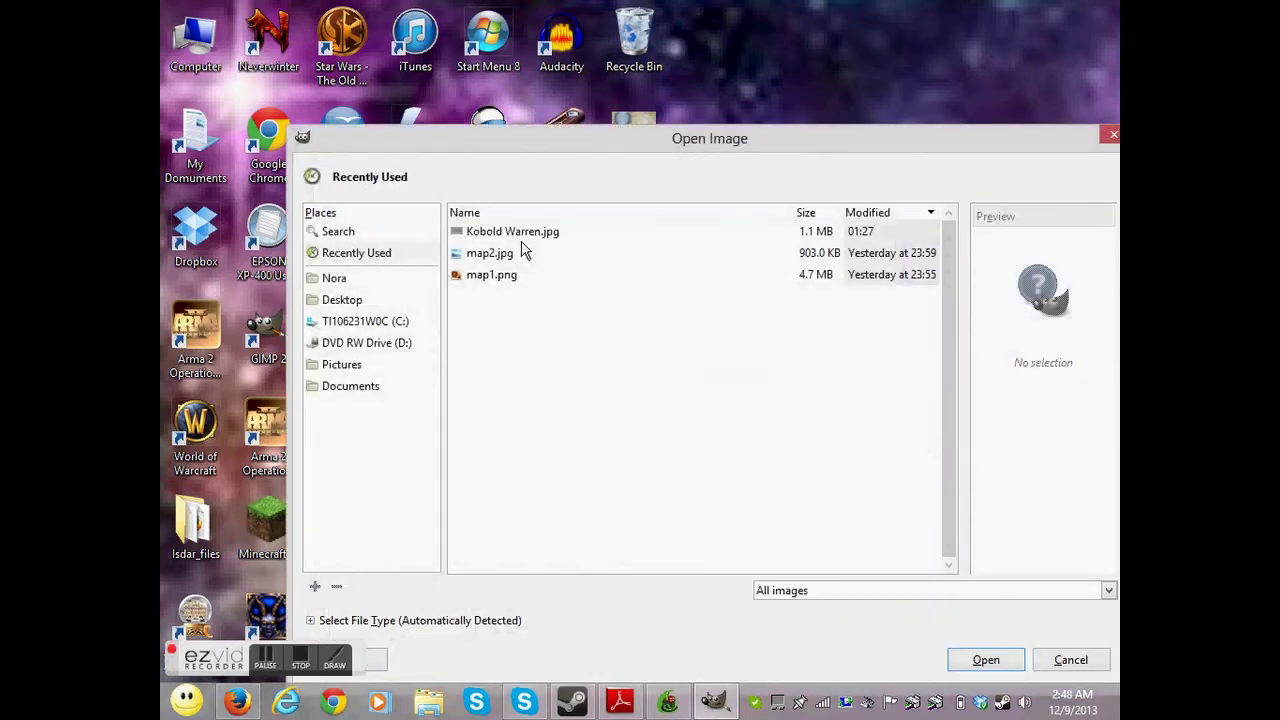
{"action": "left_click", "coordinate": [345, 299]}
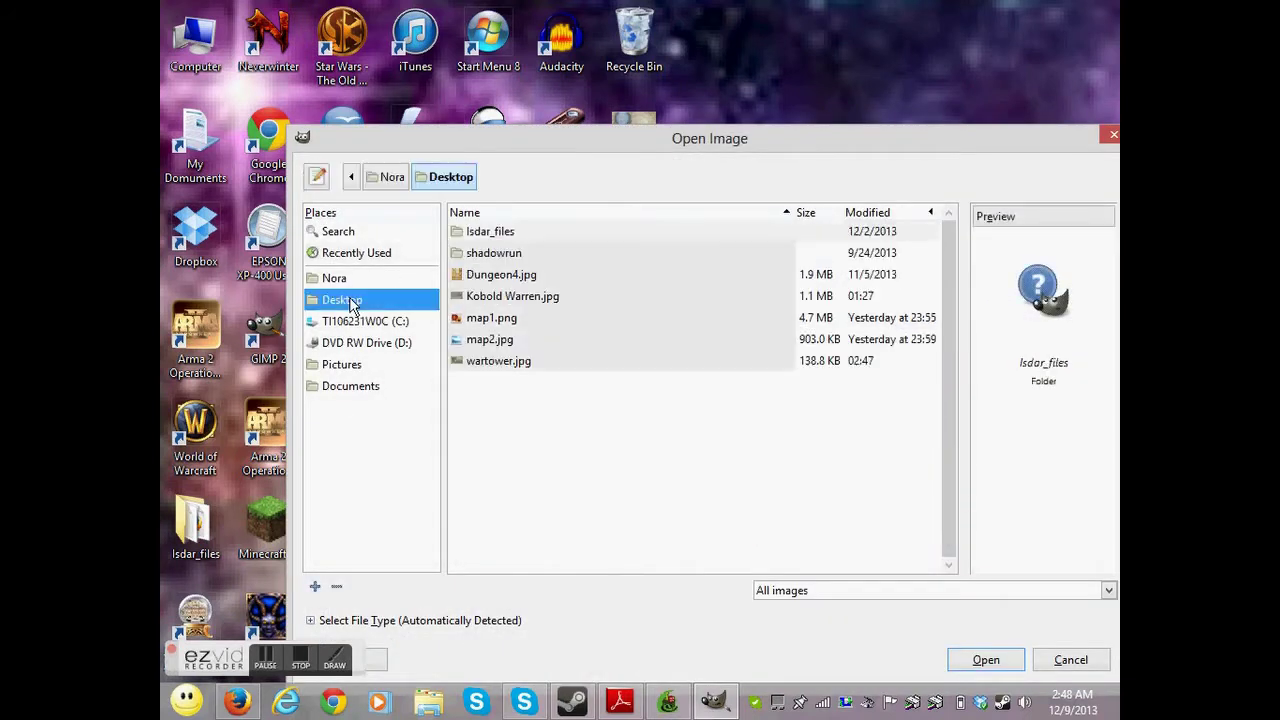
{"action": "double_click", "coordinate": [496, 362]}
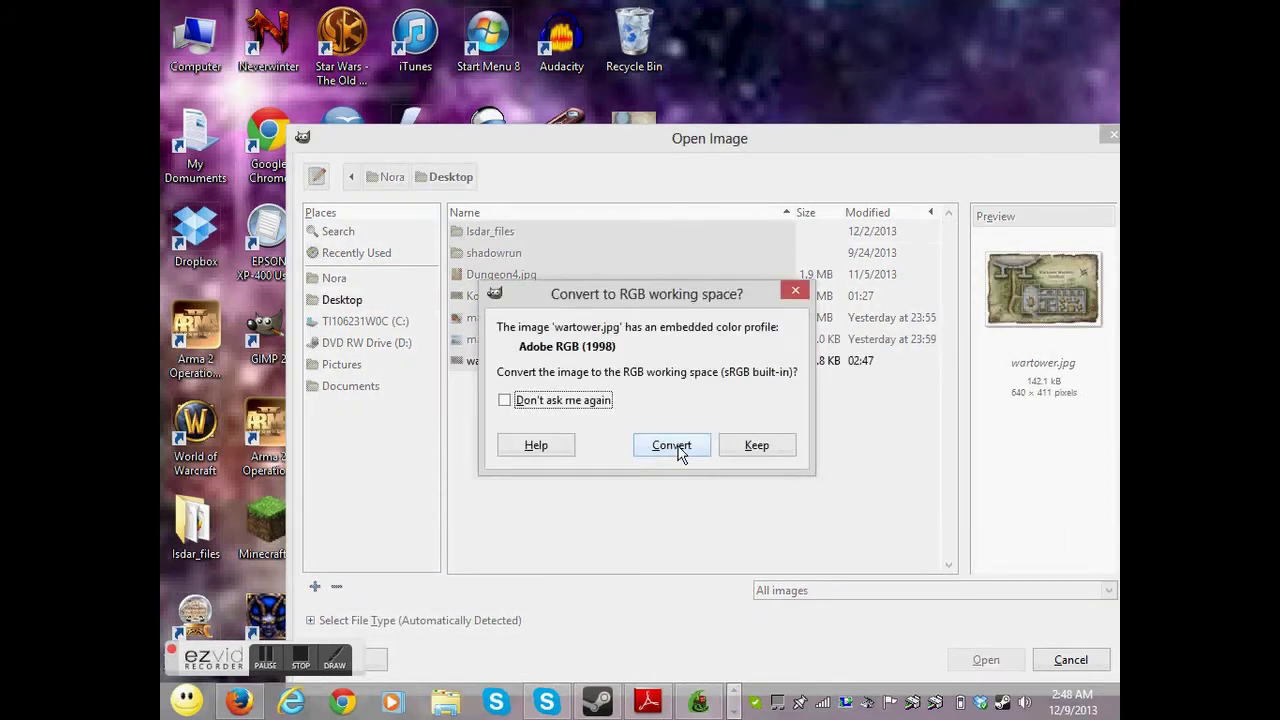
Step: Convert the image to the sRGB working space and maximize the image window
{"action": "left_click", "coordinate": [671, 446]}
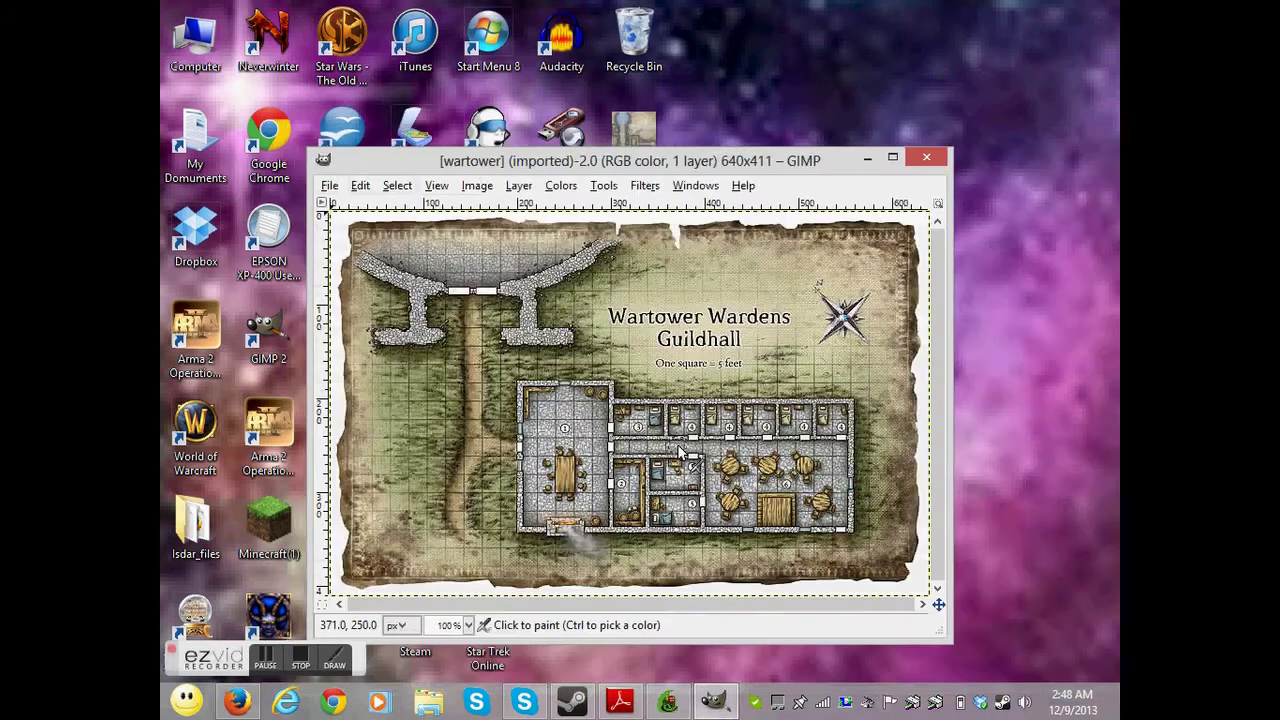
{"action": "left_click", "coordinate": [892, 157]}
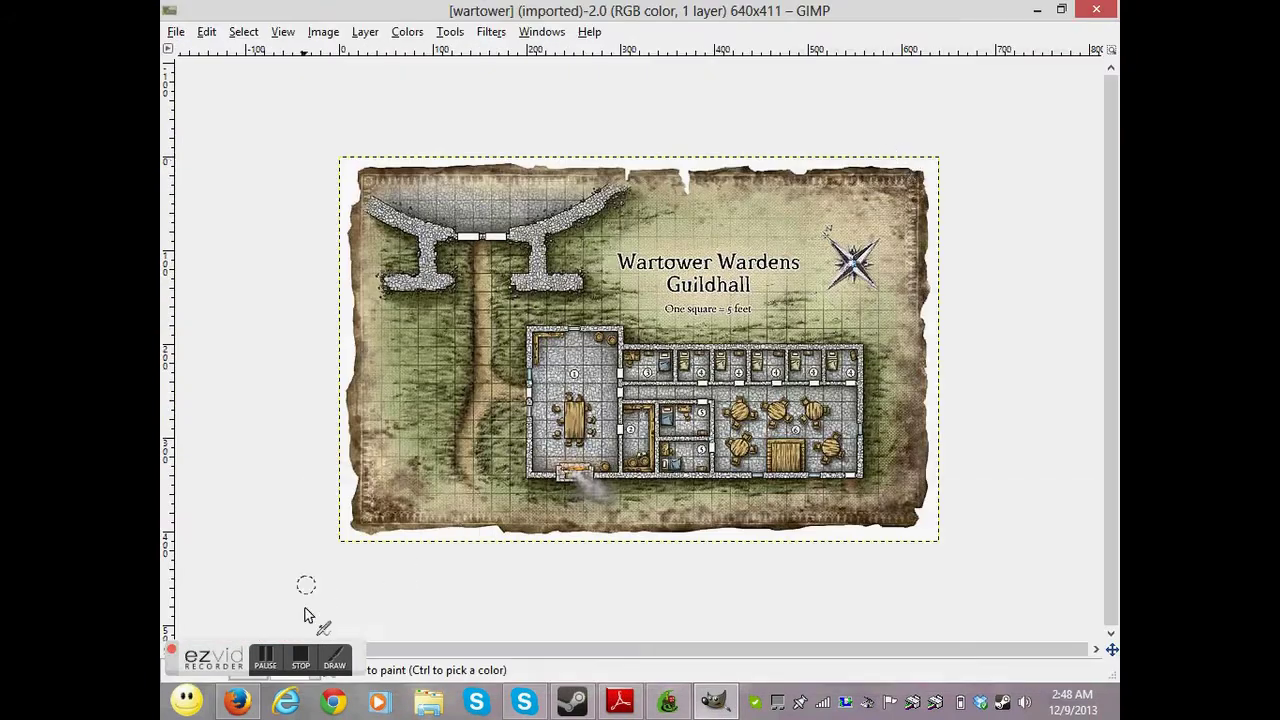
{"action": "left_click_drag", "start_coordinate": [233, 643], "coordinate": [238, 601]}
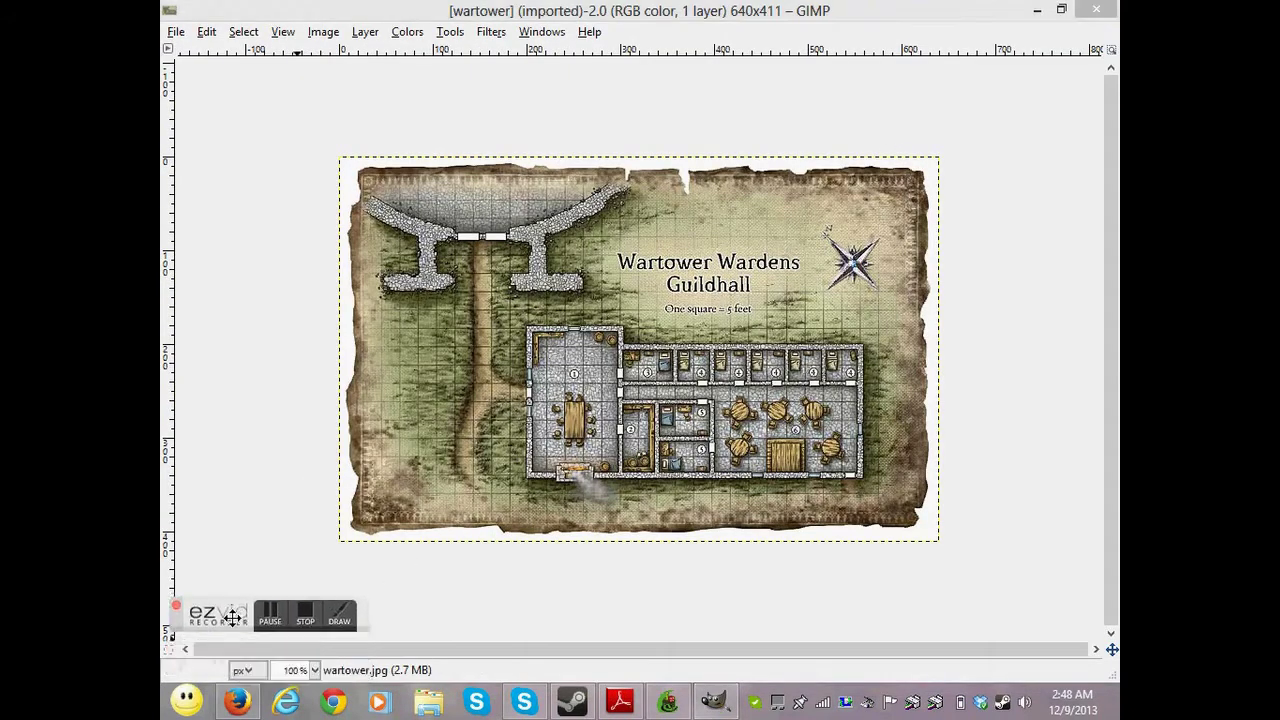
Step: Zoom the map to 165%, then 30%, then 300%
{"action": "left_click", "coordinate": [295, 670]}
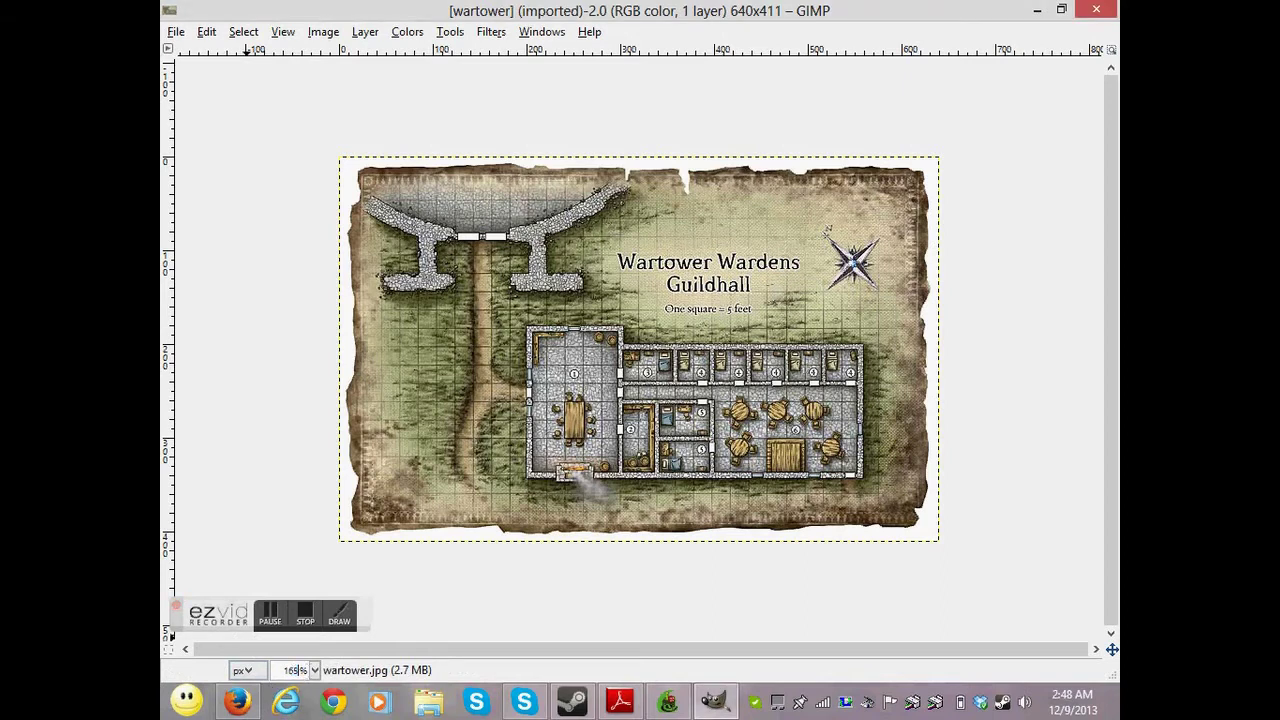
{"action": "type", "text": "165"}
{"action": "key", "text": "Return"}
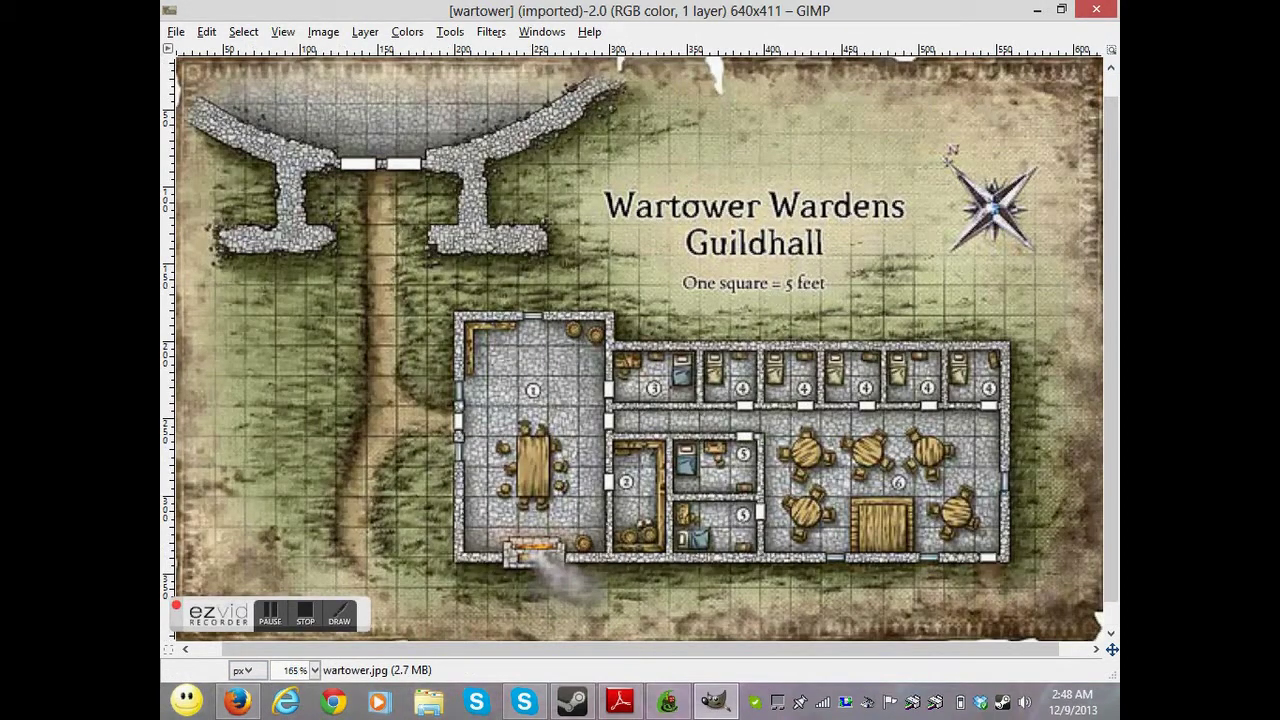
{"action": "double_click", "coordinate": [300, 672]}
{"action": "type", "text": "30"}
{"action": "key", "text": "Return"}
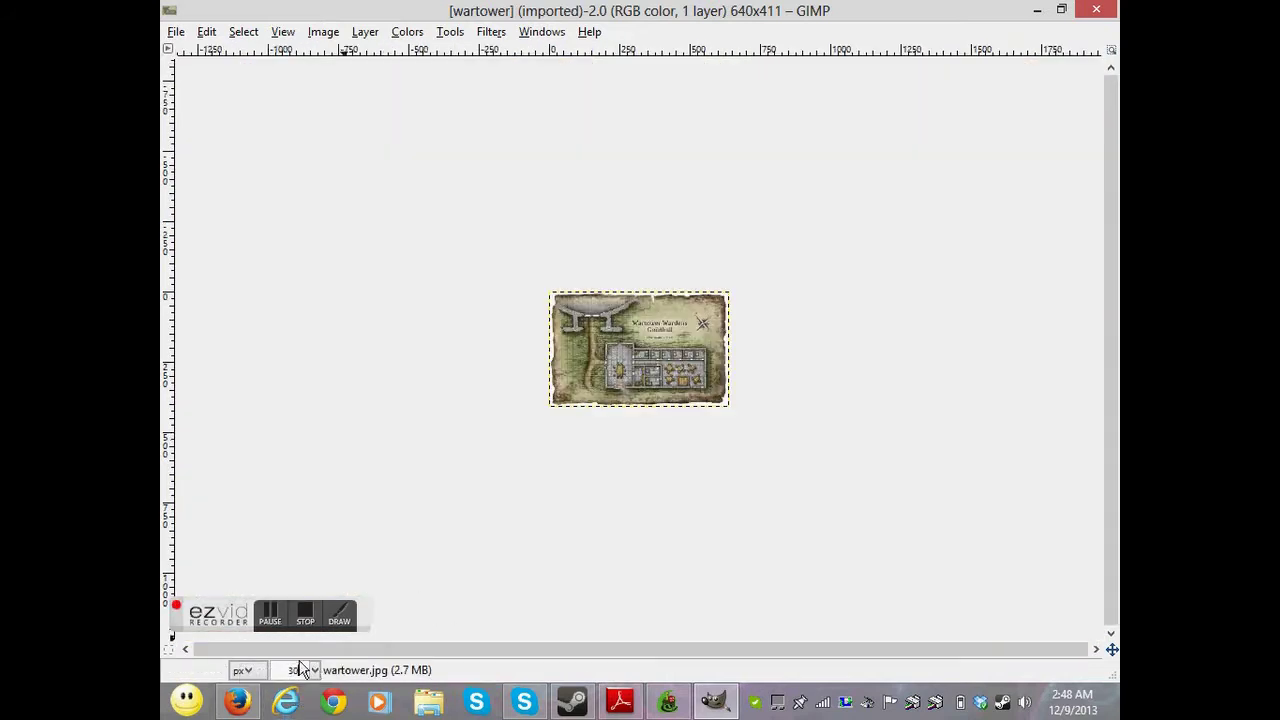
{"action": "type", "text": "0"}
{"action": "key", "text": "Return"}
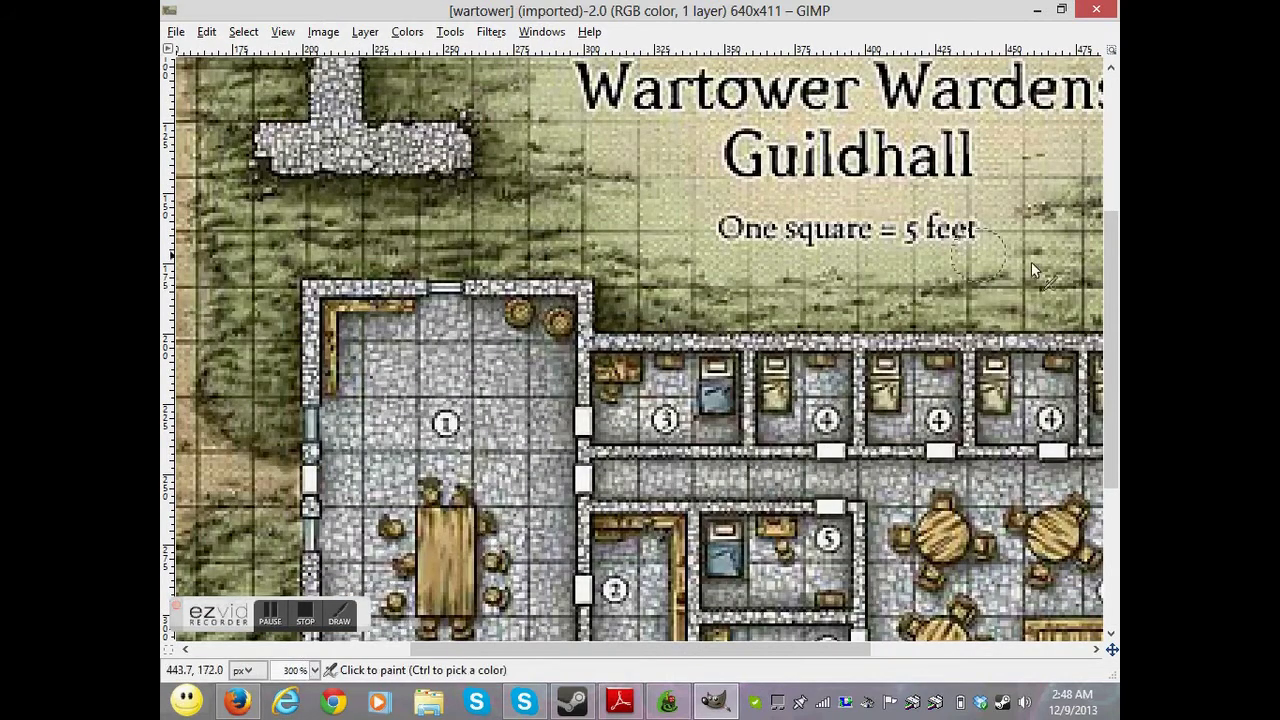
Step: Scroll the 300% view to check the map's torn border edges
{"action": "scroll", "coordinate": [640, 350], "scroll_direction": "up", "scroll_amount": 2}
{"action": "scroll", "coordinate": [640, 350], "scroll_direction": "up", "scroll_amount": 3}
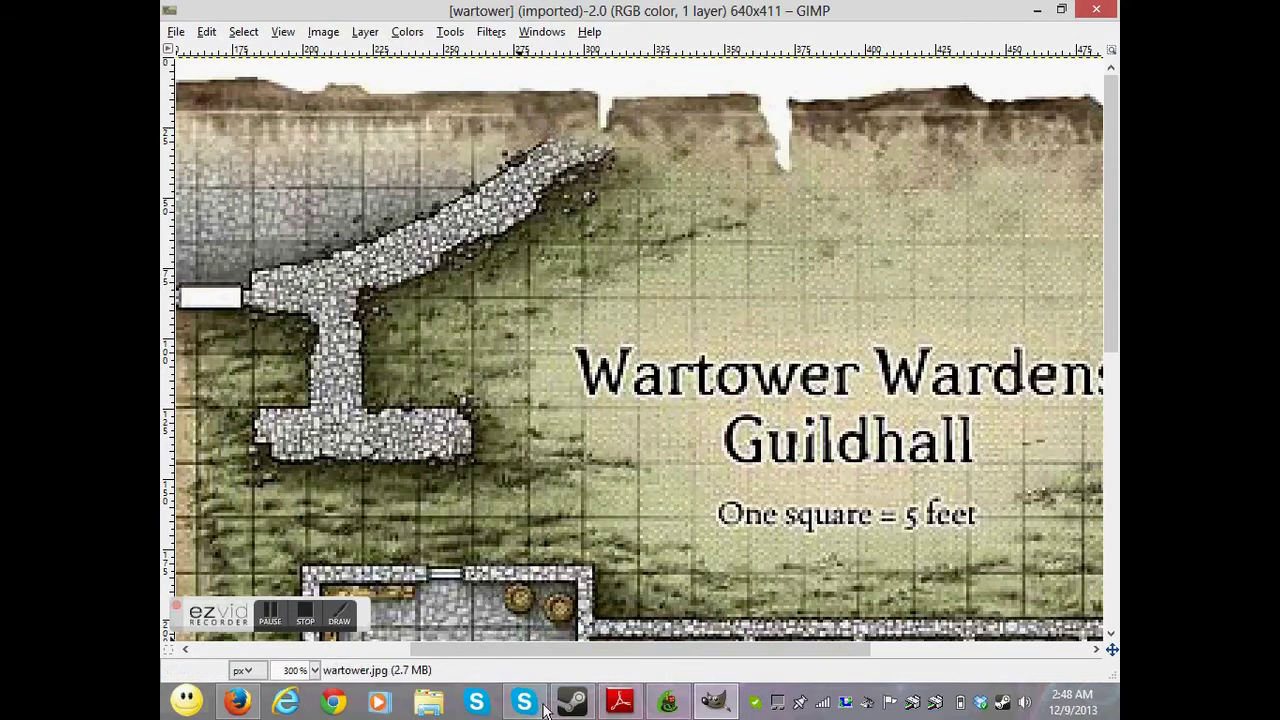
{"action": "left_click_drag", "start_coordinate": [586, 648], "coordinate": [335, 605]}
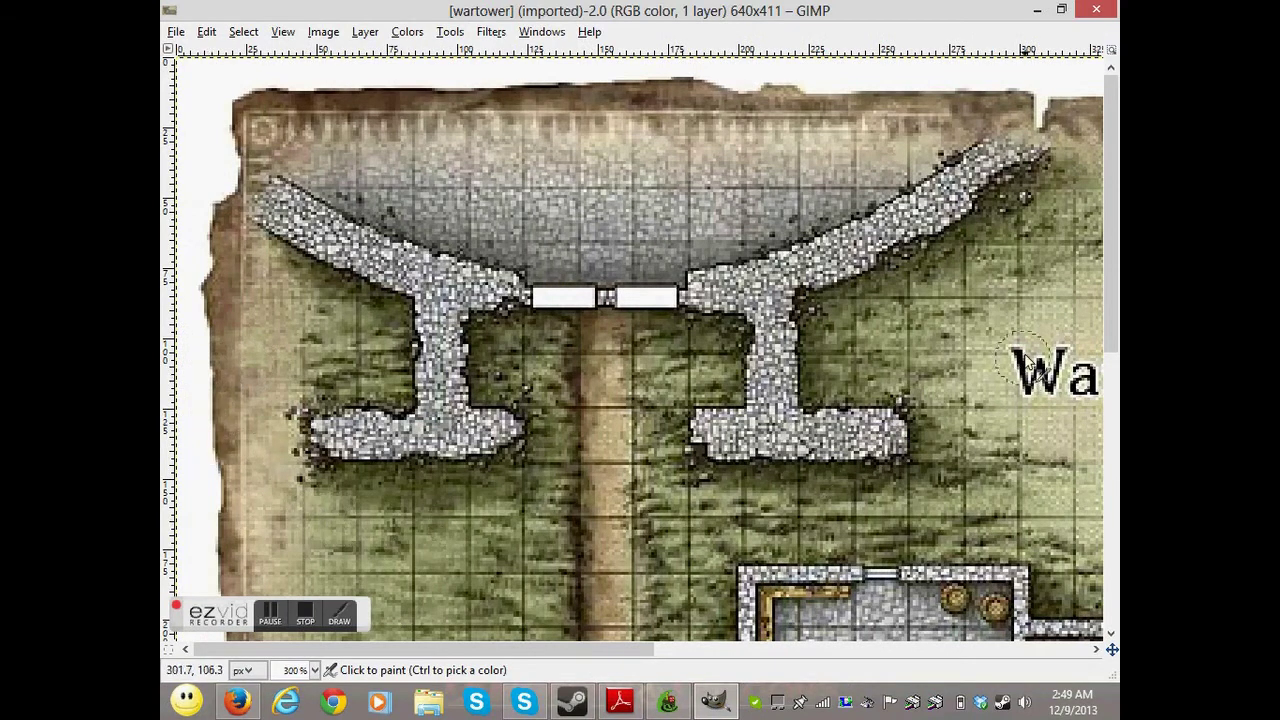
{"action": "left_click_drag", "start_coordinate": [1112, 250], "coordinate": [1113, 497]}
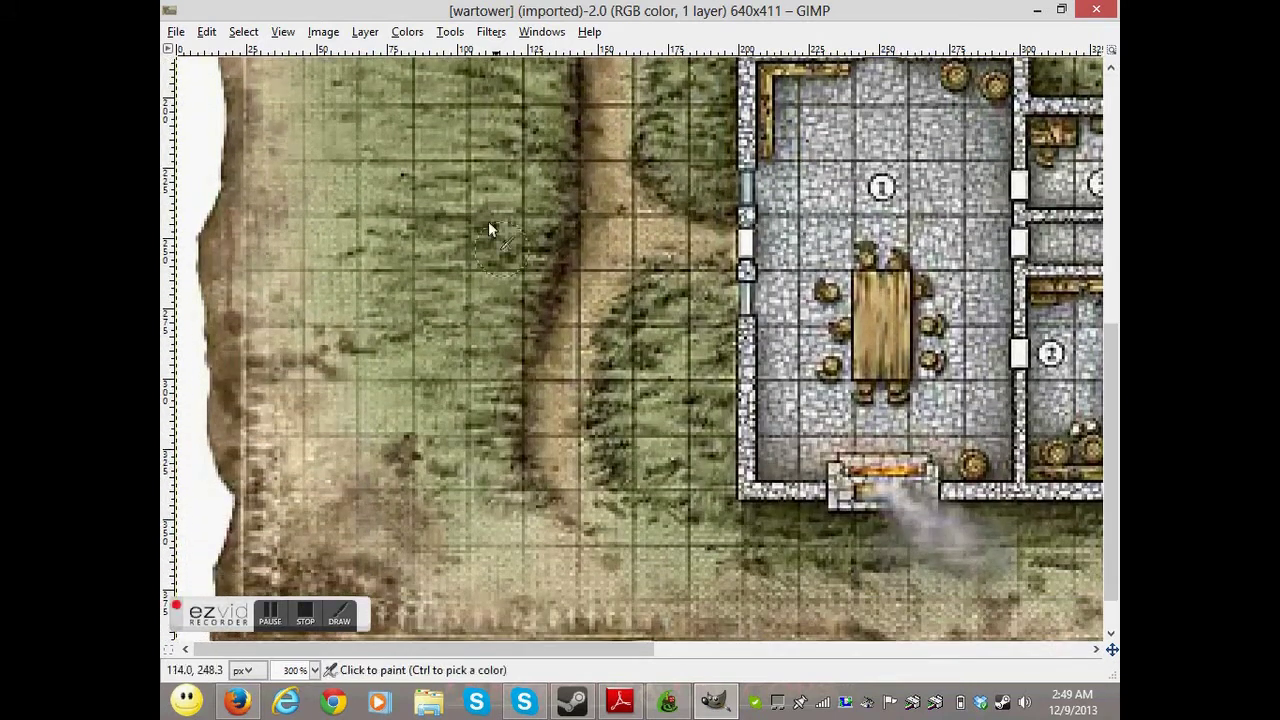
{"action": "left_click_drag", "start_coordinate": [418, 650], "coordinate": [848, 690]}
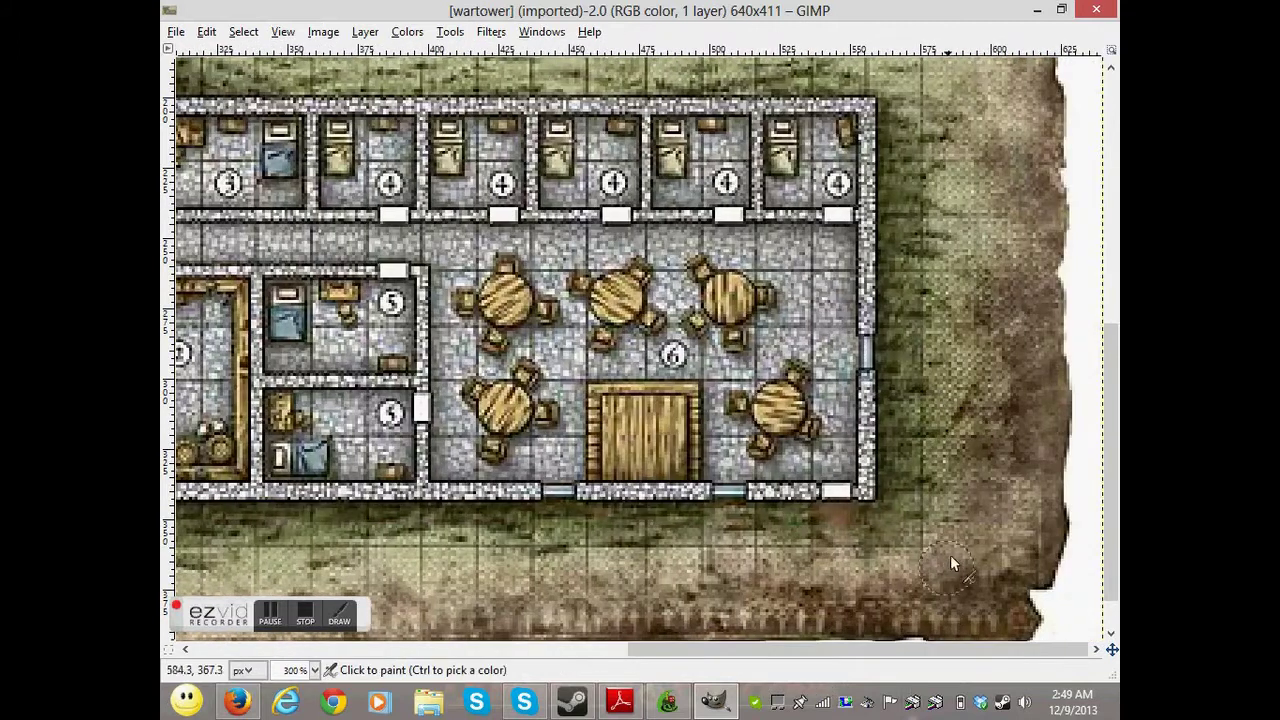
{"action": "left_click_drag", "start_coordinate": [1112, 462], "coordinate": [1112, 350]}
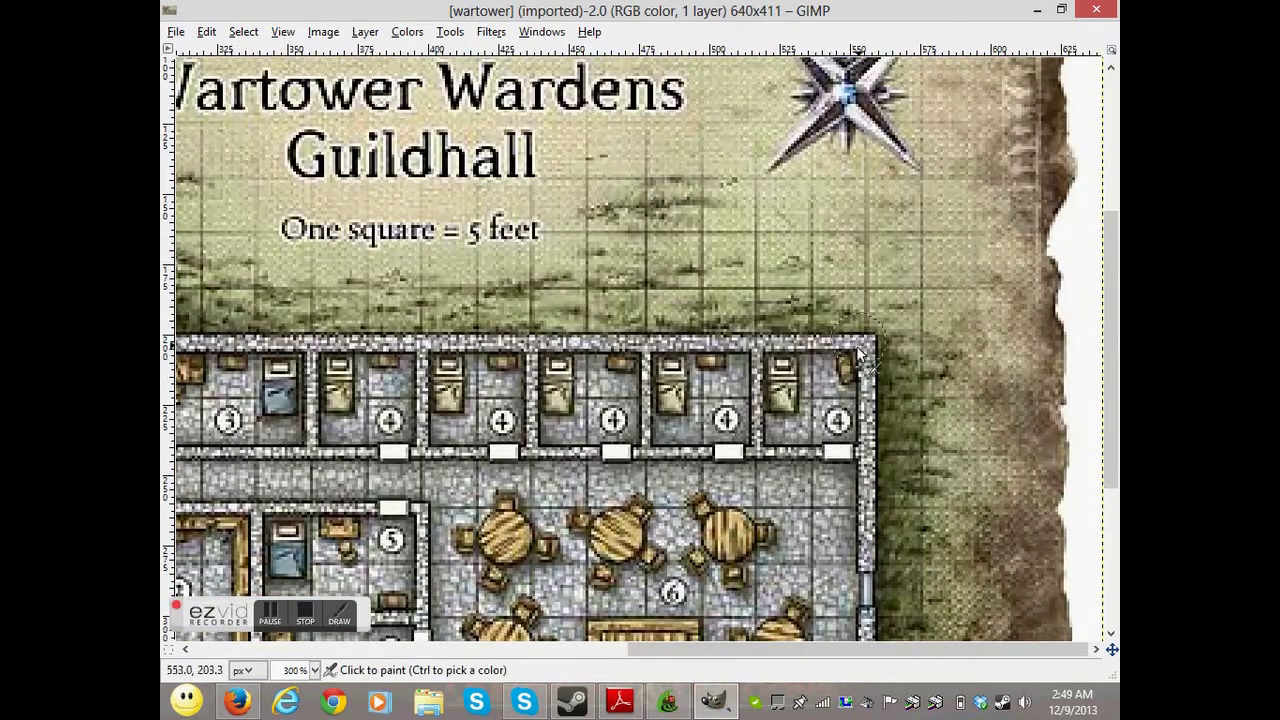
Step: Paint a dark stroke in the grass right of the building while checking the remaining edges
{"action": "left_click_drag", "start_coordinate": [870, 283], "coordinate": [863, 324]}
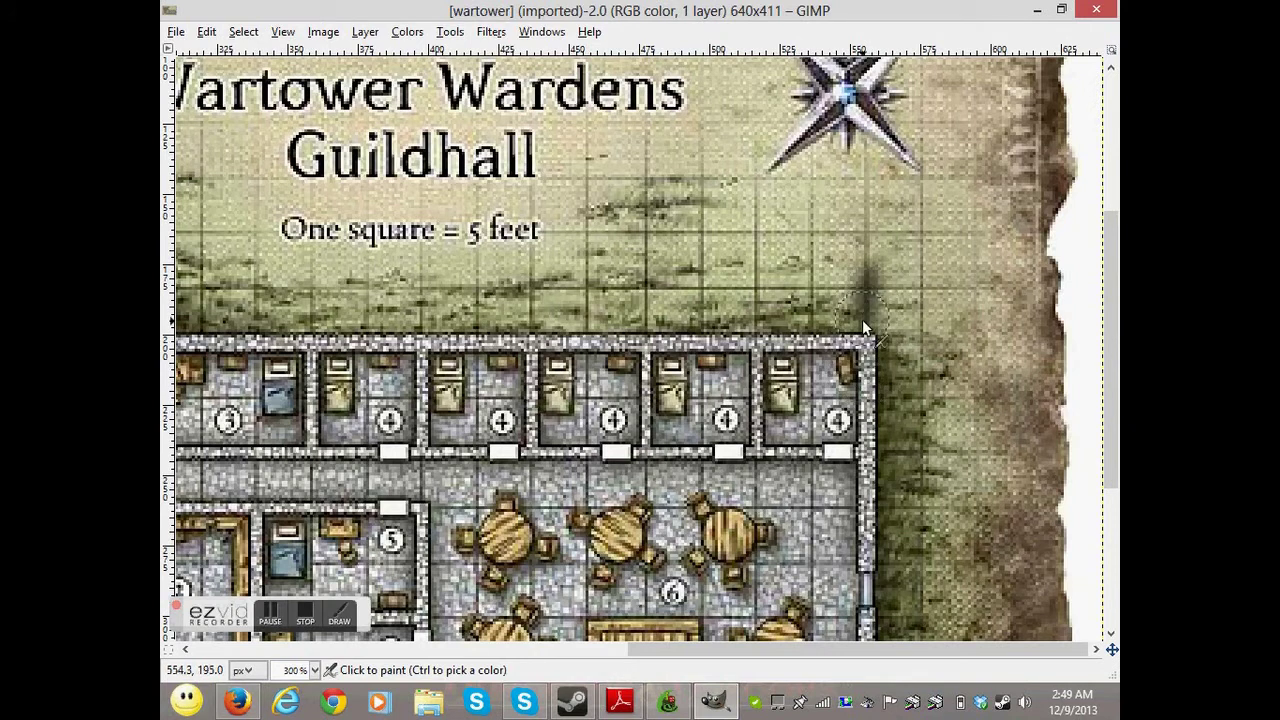
{"action": "left_click_drag", "start_coordinate": [1110, 449], "coordinate": [1088, 604]}
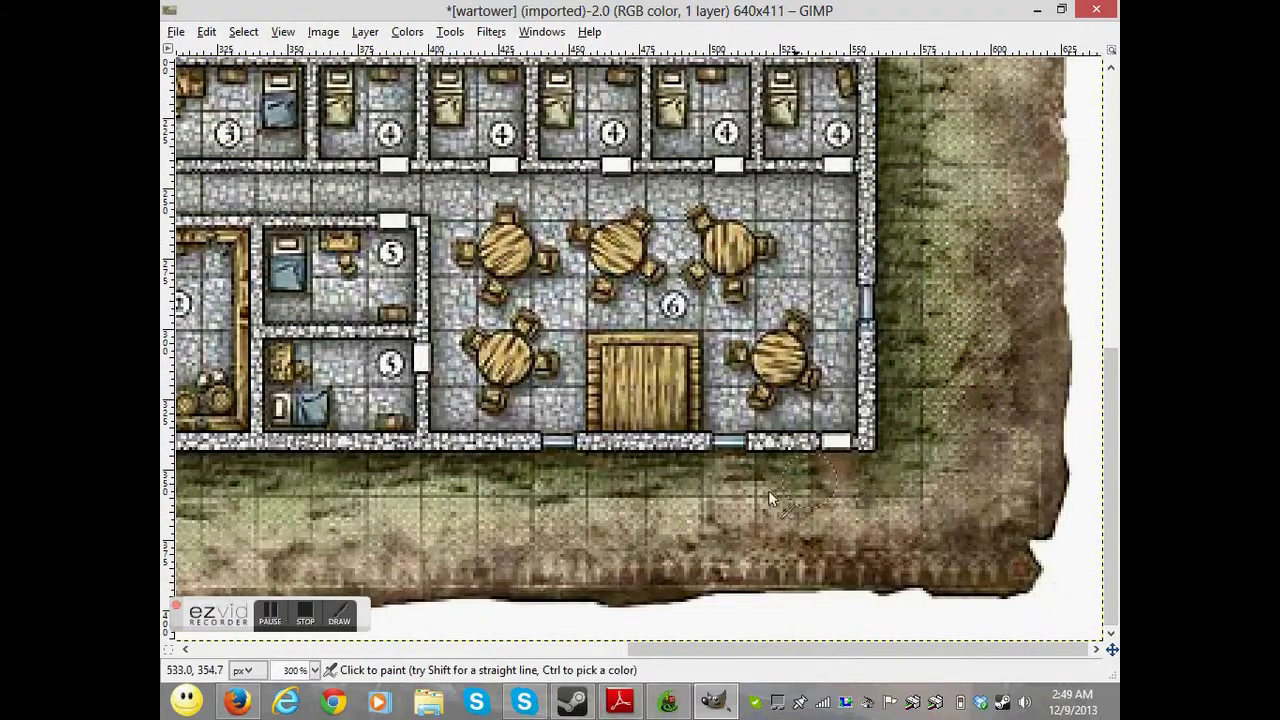
{"action": "mouse_move", "coordinate": [680, 650]}
{"action": "left_mouse_down"}
{"action": "mouse_move", "coordinate": [215, 652]}
{"action": "mouse_move", "coordinate": [326, 646]}
{"action": "left_mouse_up"}
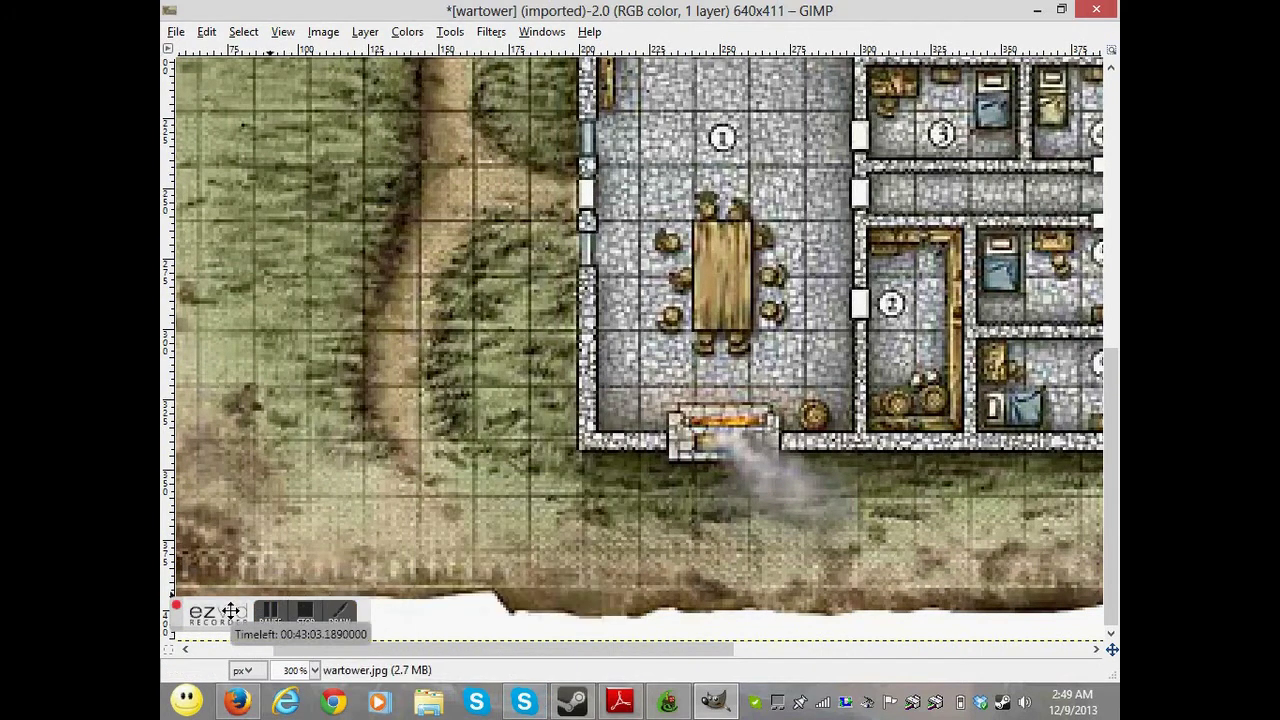
{"action": "left_click_drag", "start_coordinate": [230, 611], "coordinate": [236, 561]}
Step: Zoom to 150% and scroll to the map's top-left corner
{"action": "double_click", "coordinate": [292, 670]}
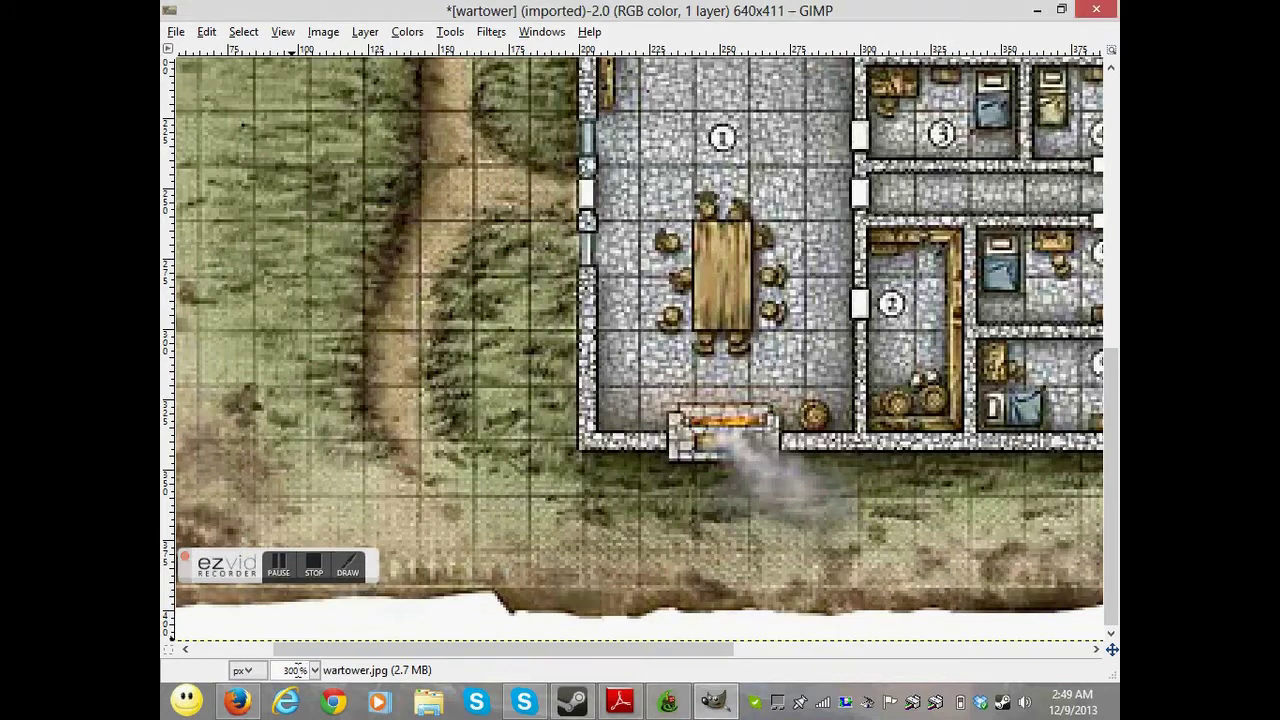
{"action": "type", "text": "150"}
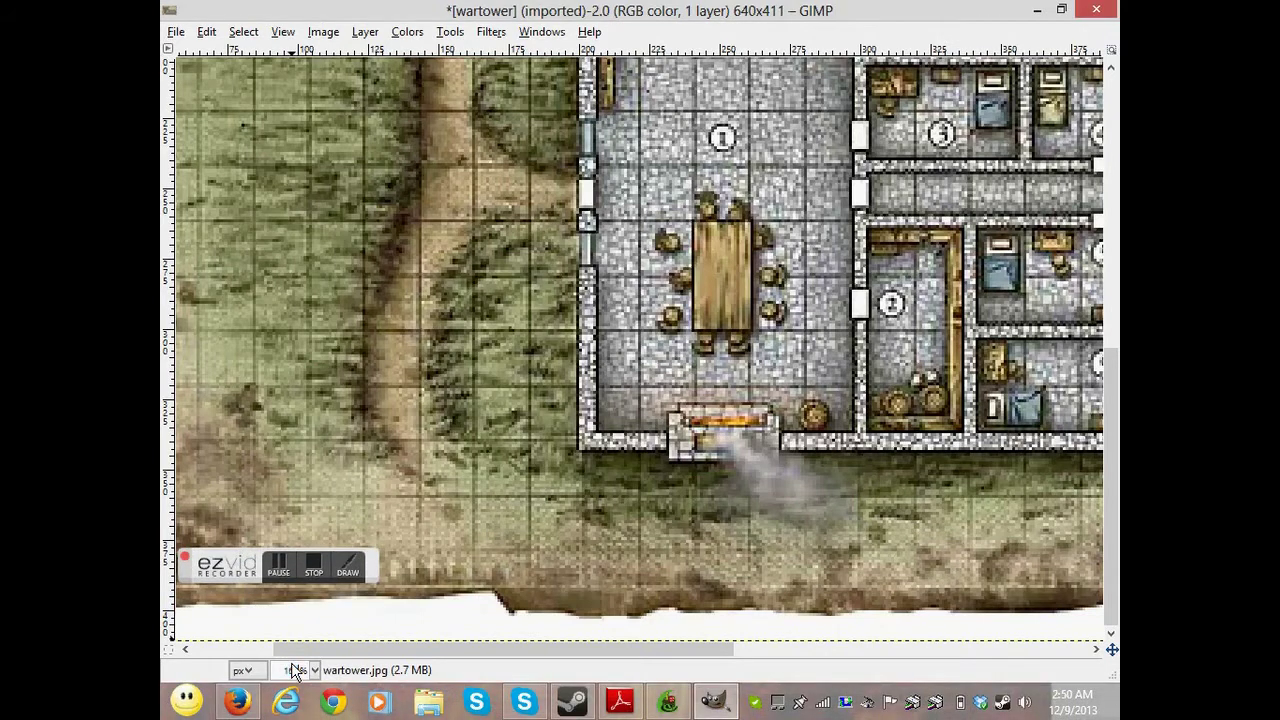
{"action": "key", "text": "Return"}
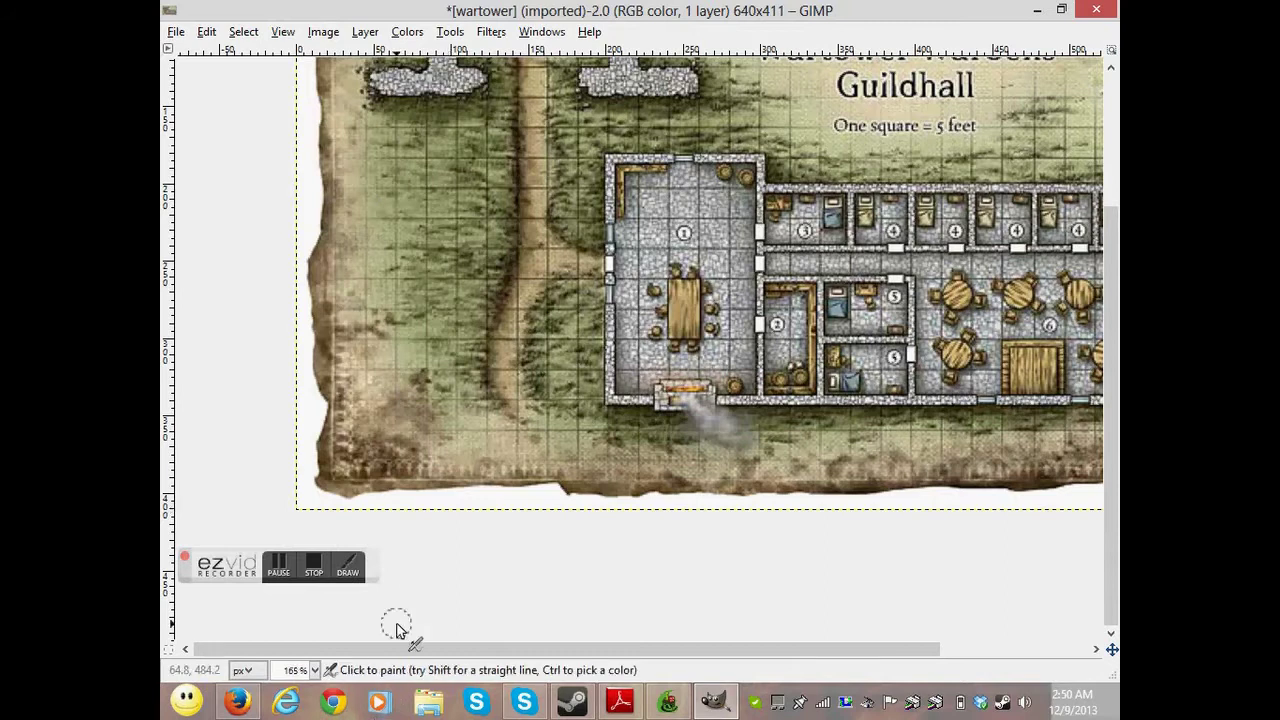
{"action": "left_click_drag", "start_coordinate": [1113, 352], "coordinate": [1117, 229]}
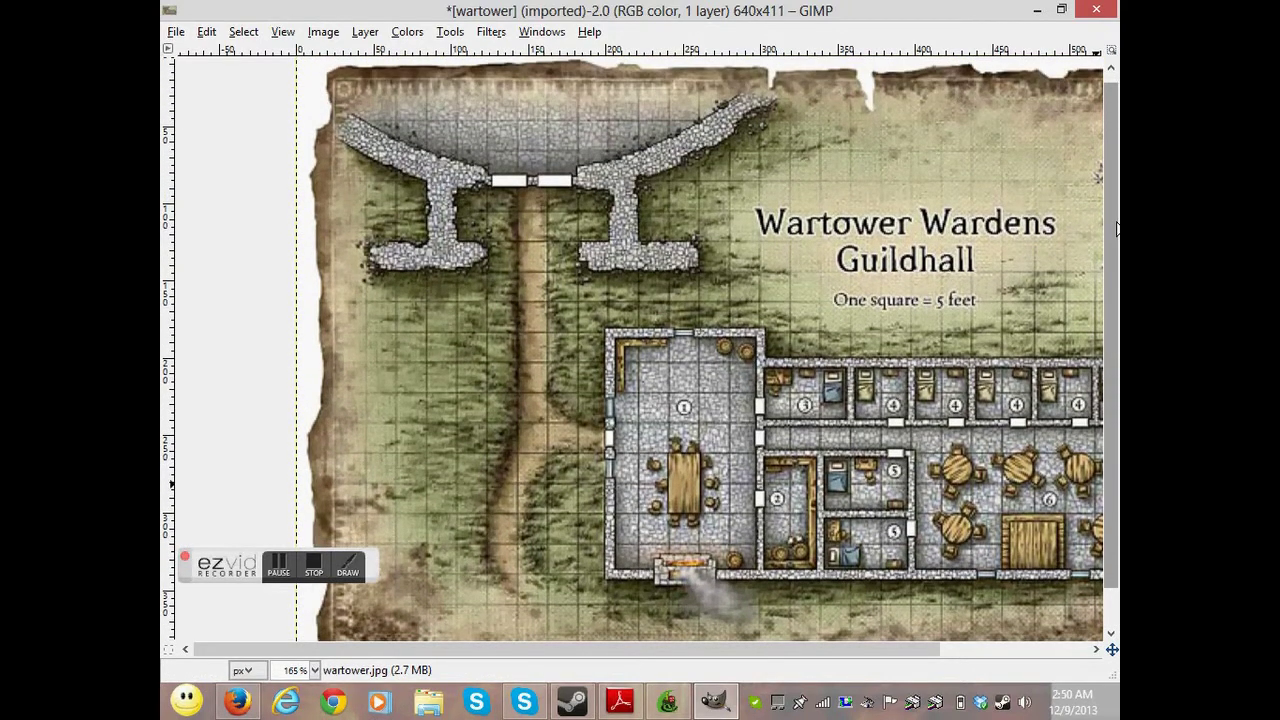
{"action": "left_click_drag", "start_coordinate": [200, 649], "coordinate": [322, 668]}
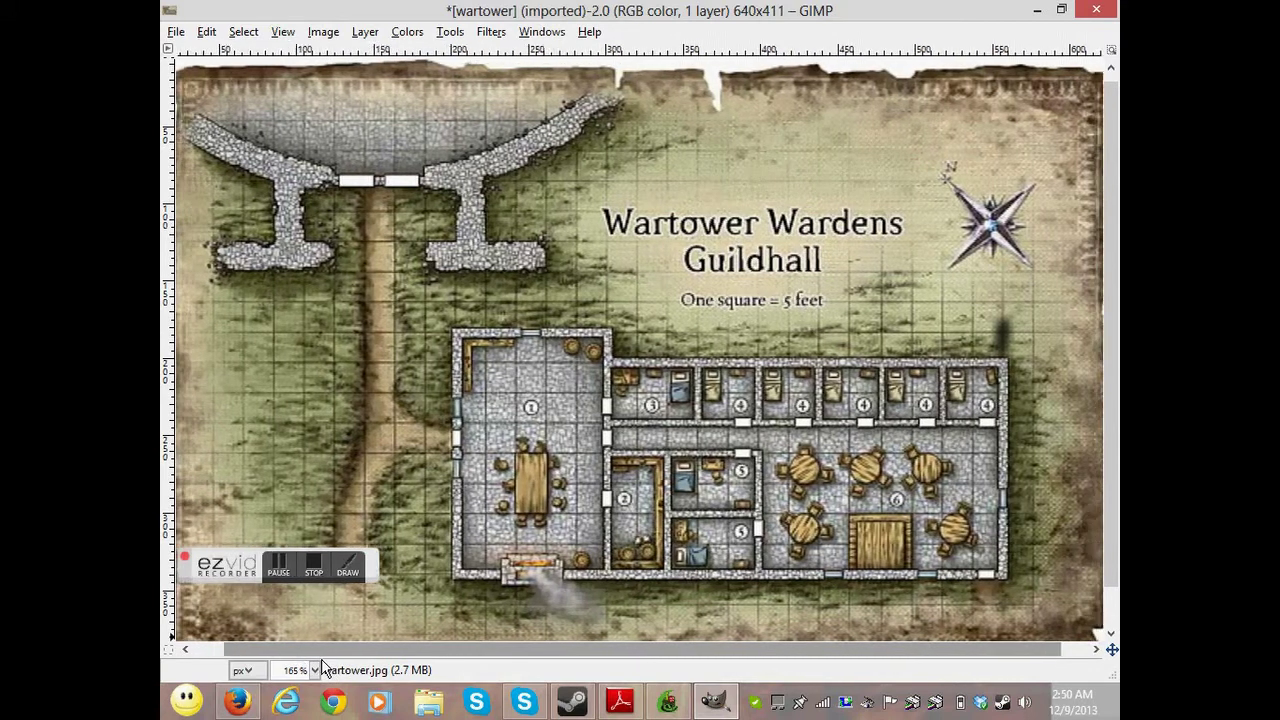
{"action": "left_click_drag", "start_coordinate": [251, 554], "coordinate": [912, 150]}
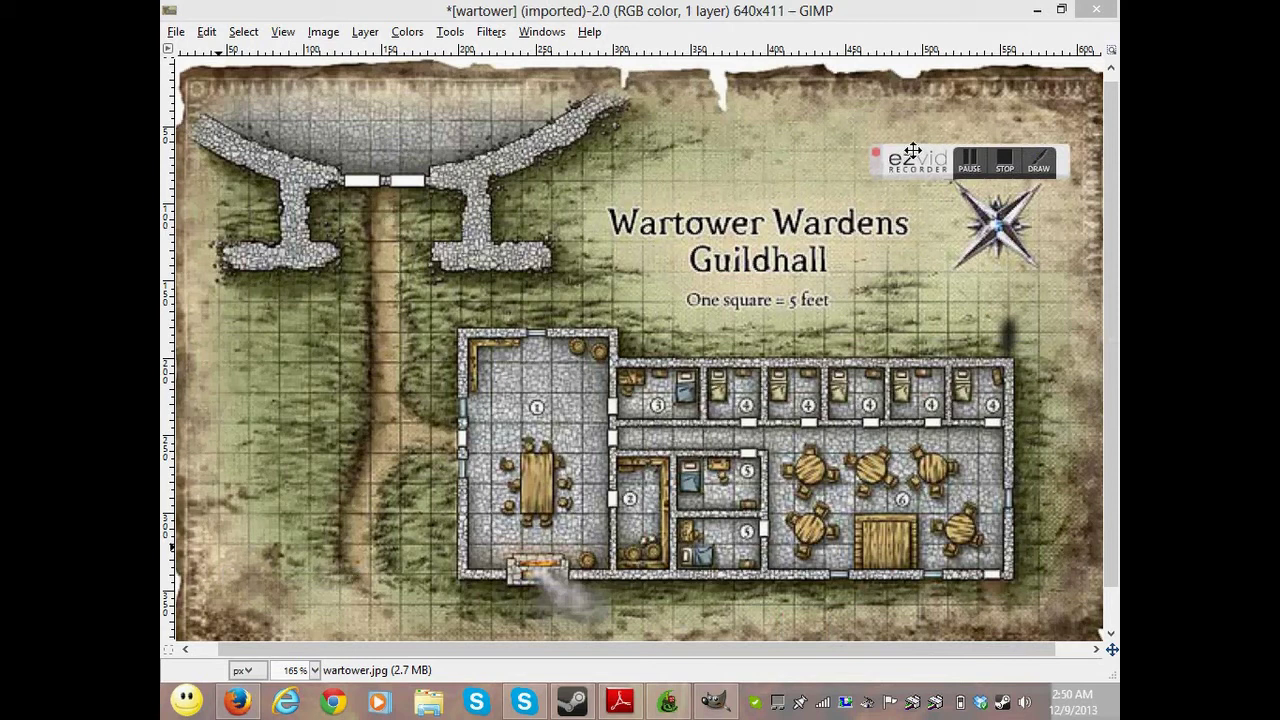
{"action": "left_click_drag", "start_coordinate": [623, 649], "coordinate": [634, 651]}
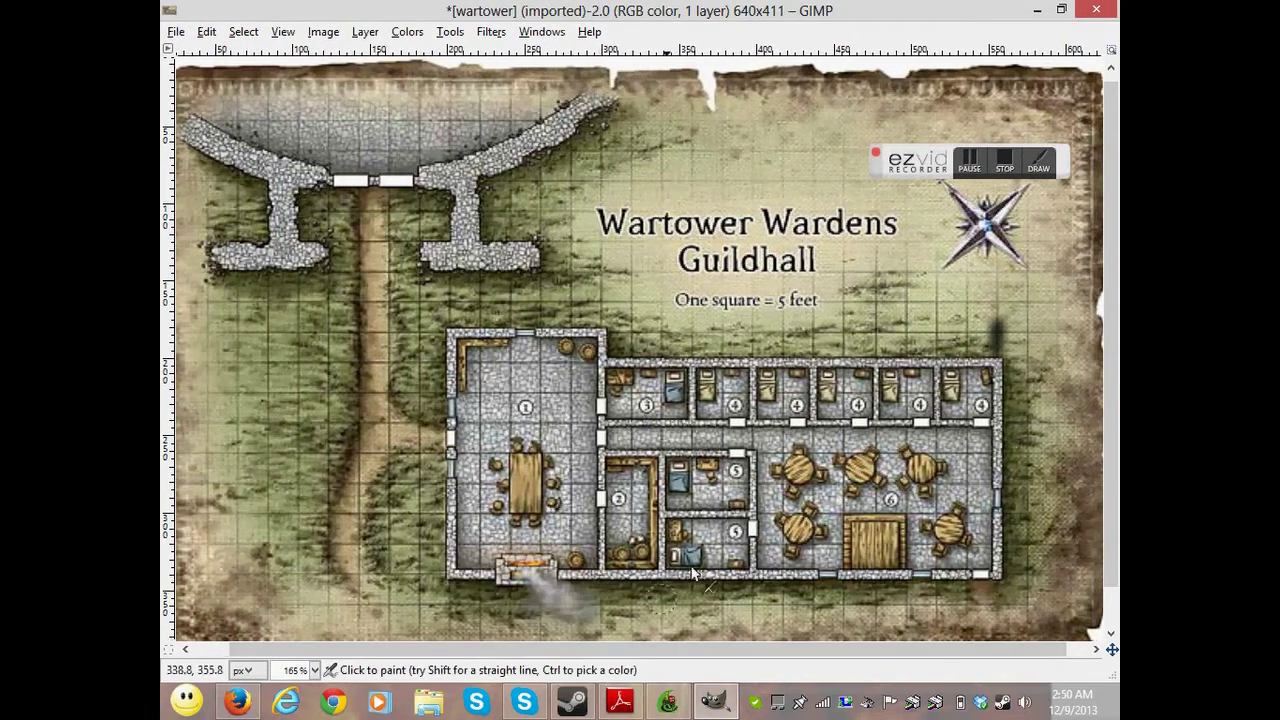
{"action": "left_click_drag", "start_coordinate": [1113, 177], "coordinate": [1104, 205]}
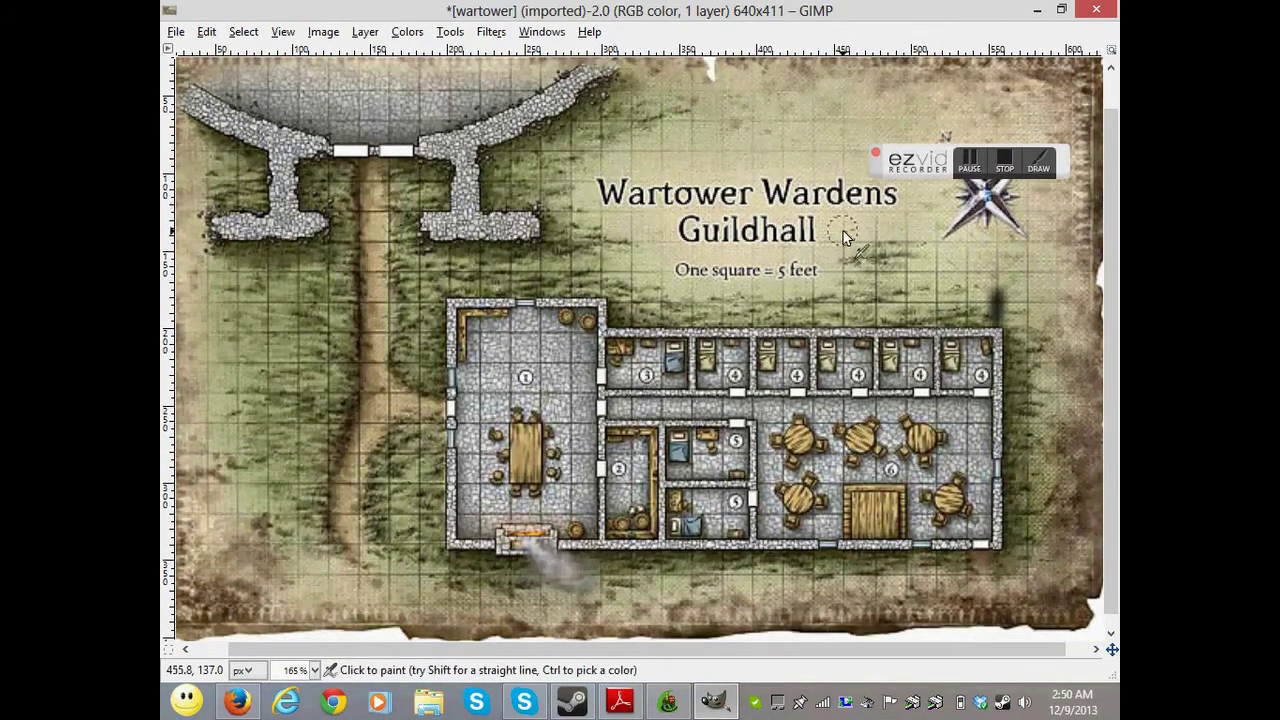
Step: Choose Rectangle Select from Tools > Selection Tools
{"action": "left_click", "coordinate": [450, 32]}
{"action": "mouse_move", "coordinate": [475, 55]}
{"action": "left_click", "coordinate": [724, 56]}
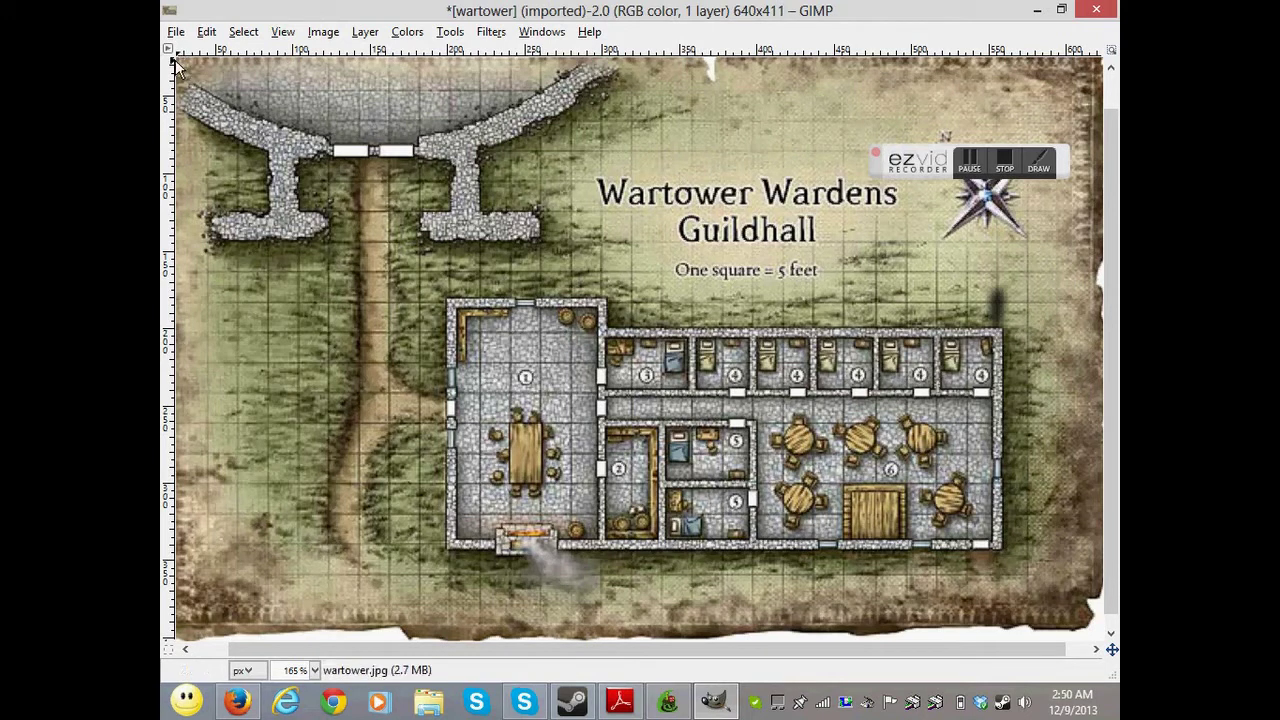
Step: Select the area inside the map border and fit the canvas to it, giving 552×336
{"action": "left_click_drag", "start_coordinate": [191, 72], "coordinate": [1028, 573]}
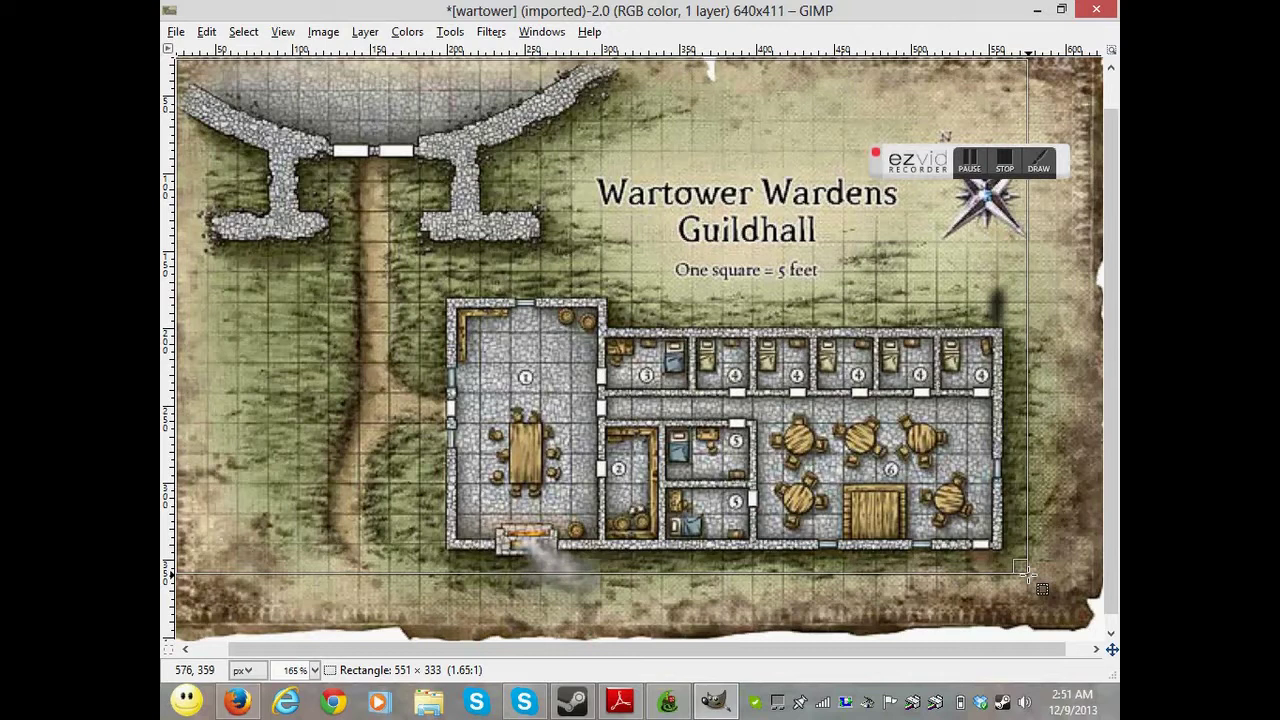
{"action": "left_click_drag", "start_coordinate": [1024, 570], "coordinate": [1030, 576]}
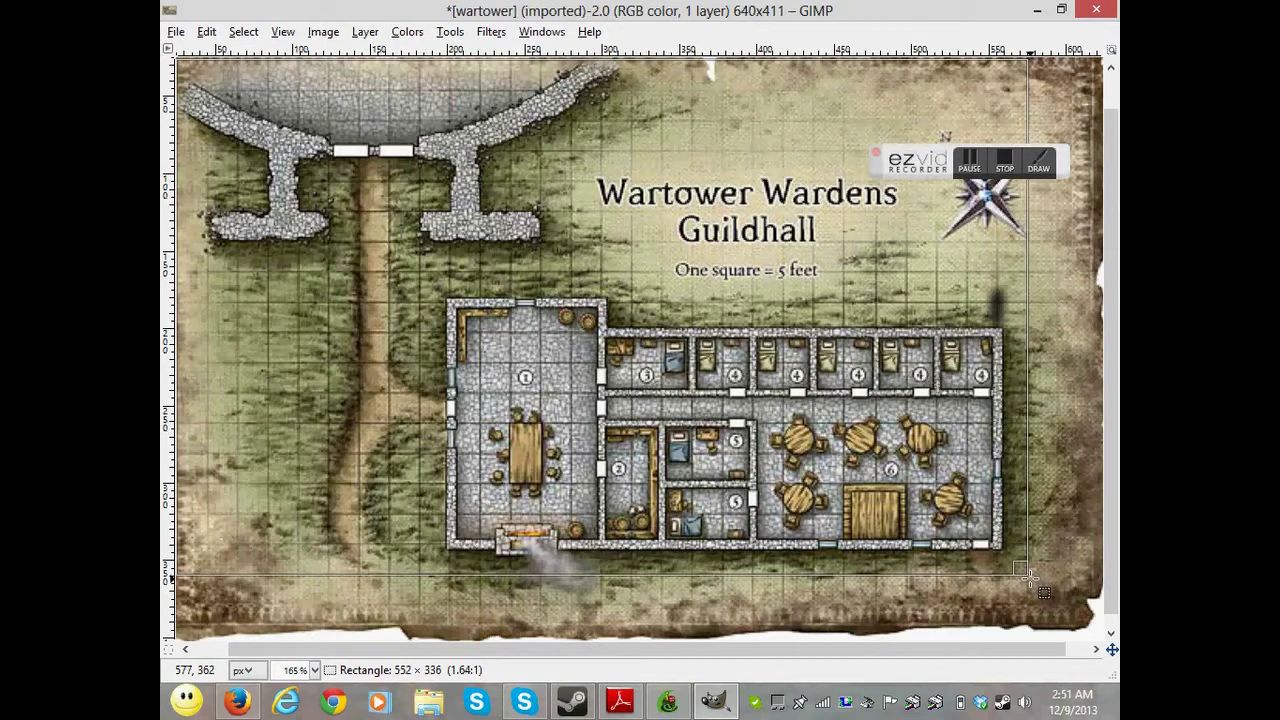
{"action": "left_click_drag", "start_coordinate": [1030, 576], "coordinate": [1030, 576]}
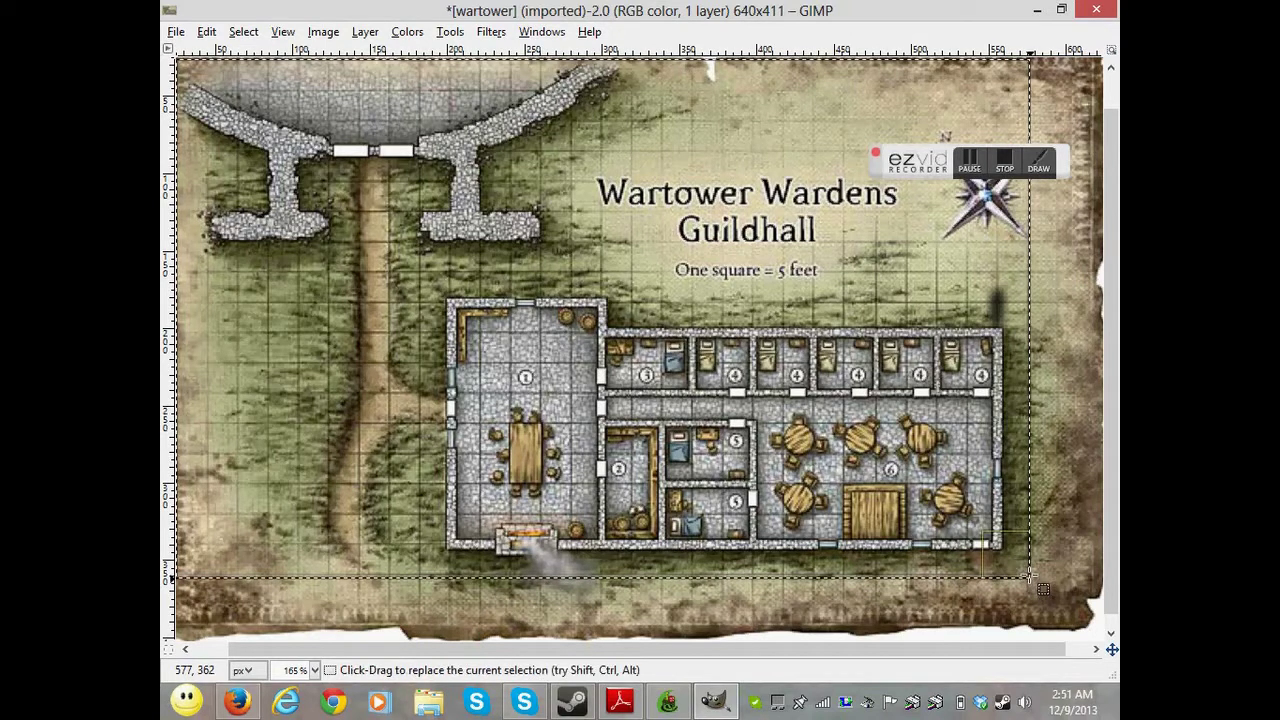
{"action": "right_click", "coordinate": [806, 186]}
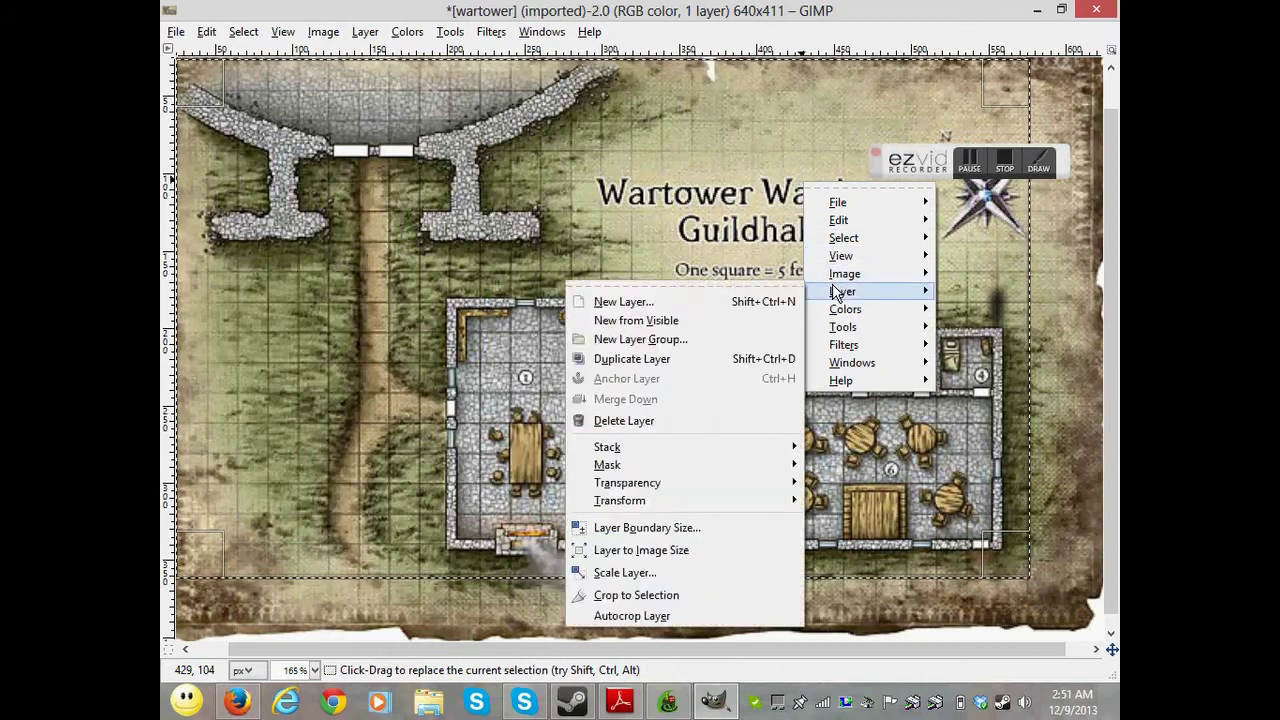
{"action": "mouse_move", "coordinate": [845, 280]}
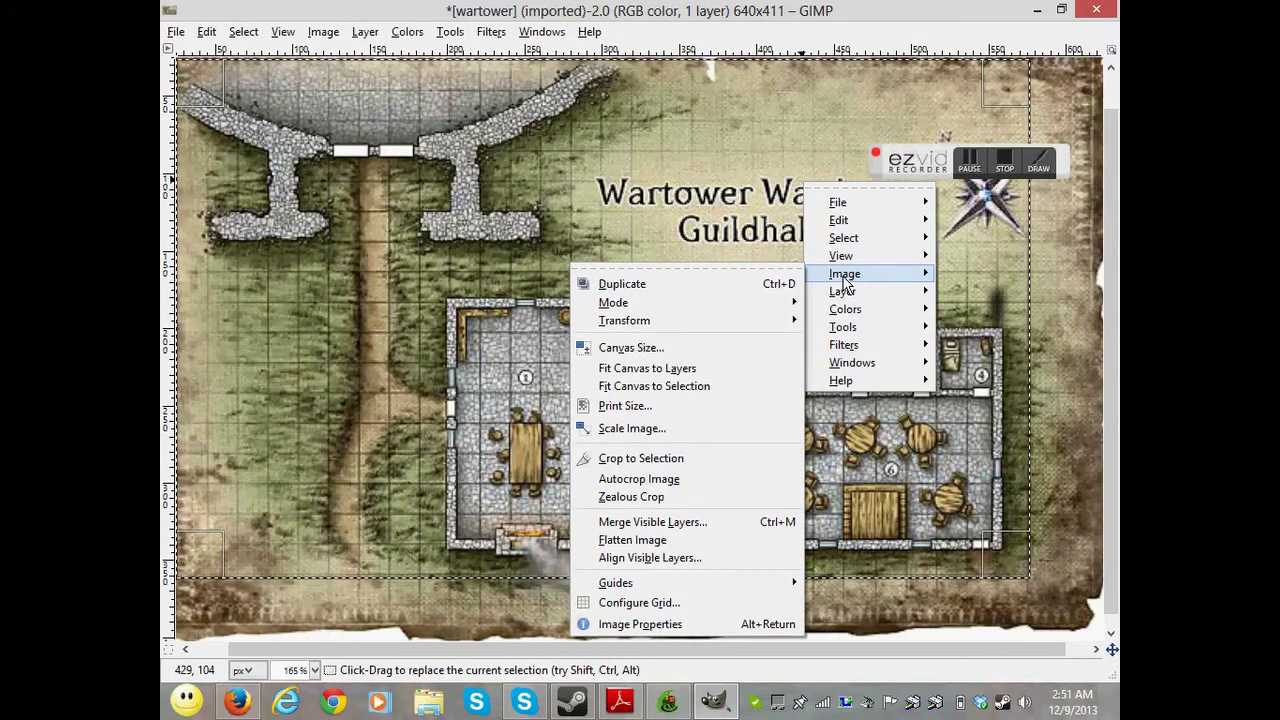
{"action": "left_click", "coordinate": [656, 388]}
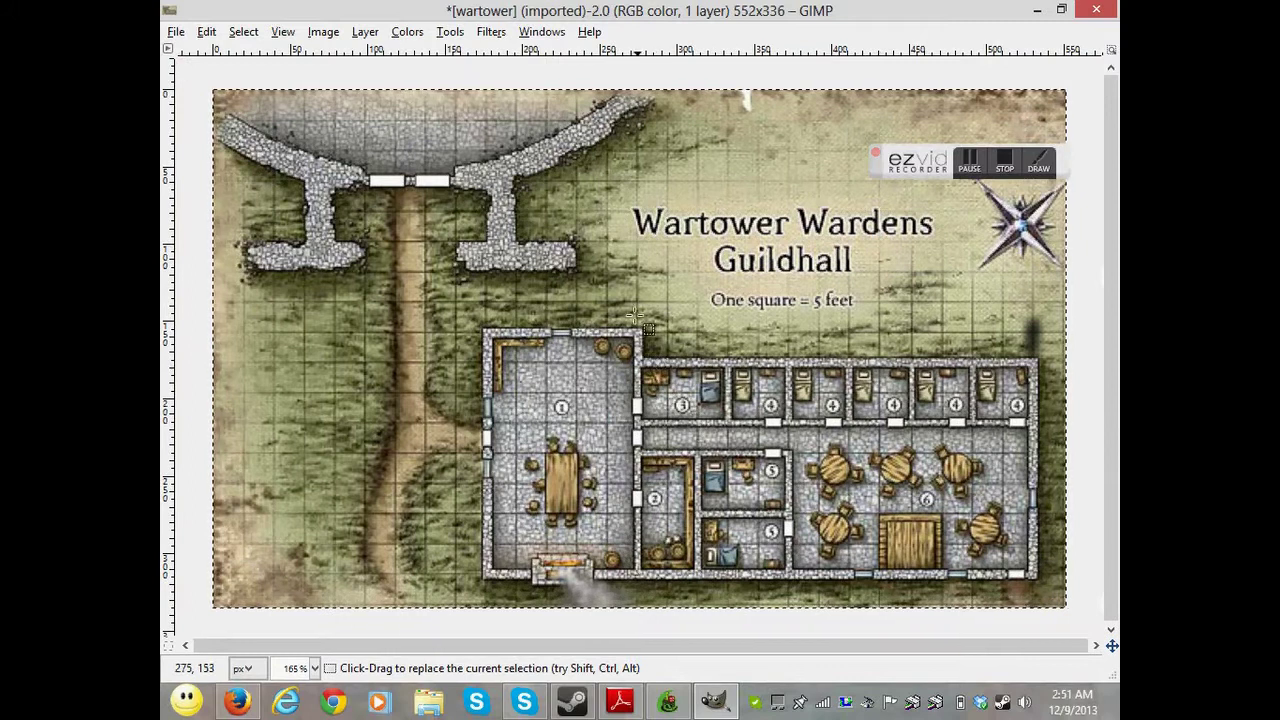
Step: In Scale Image, enter height 850 so the width becomes 1396, without applying
{"action": "right_click", "coordinate": [634, 304]}
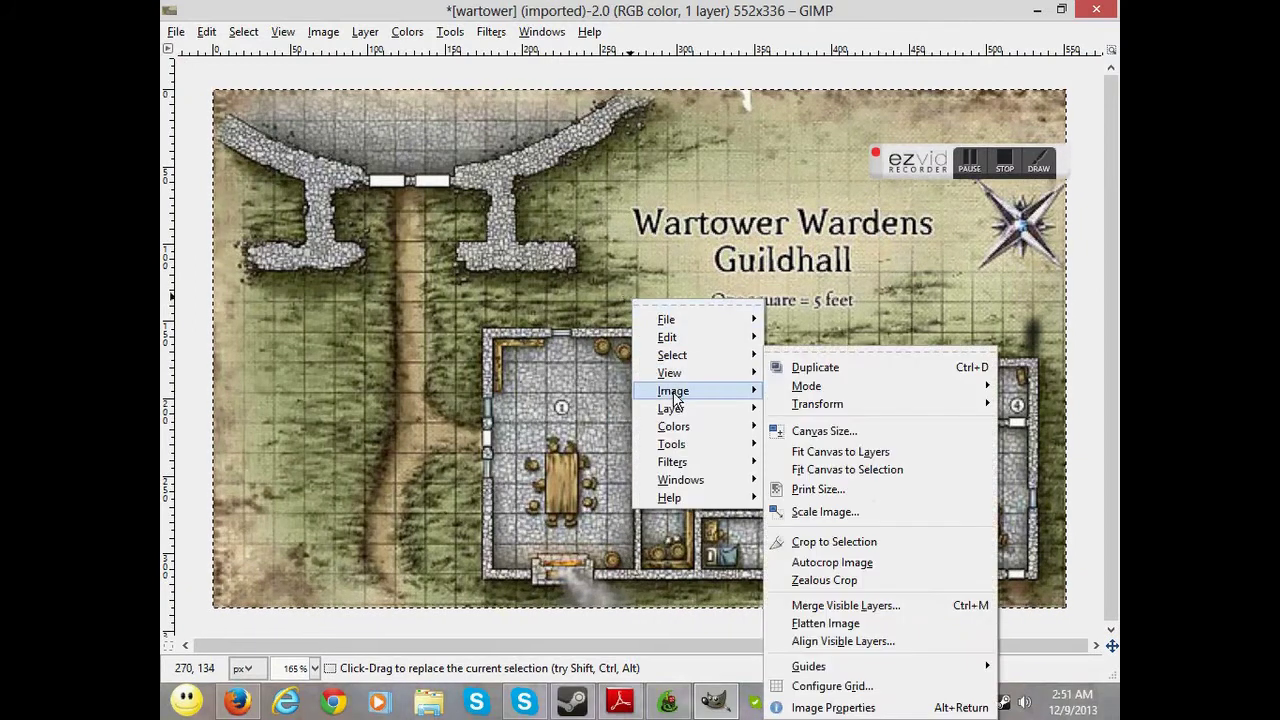
{"action": "mouse_move", "coordinate": [755, 392]}
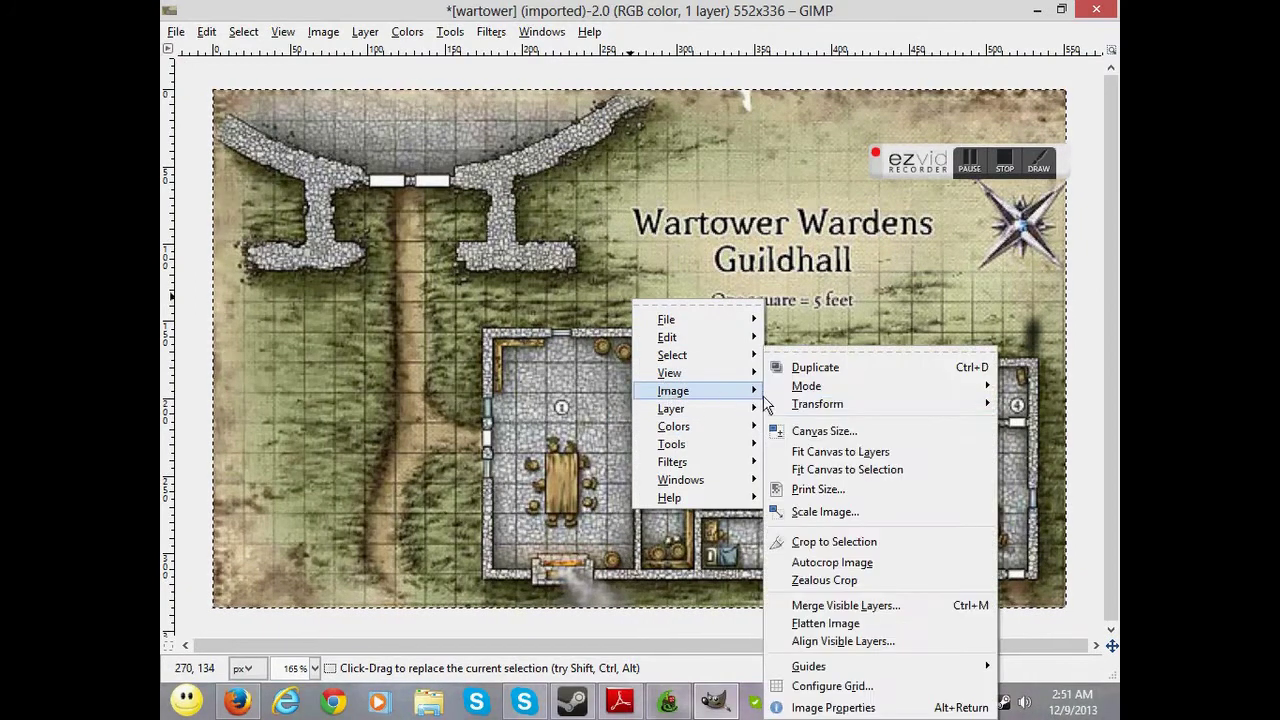
{"action": "left_click", "coordinate": [814, 513]}
{"action": "left_click_drag", "start_coordinate": [289, 40], "coordinate": [548, 147]}
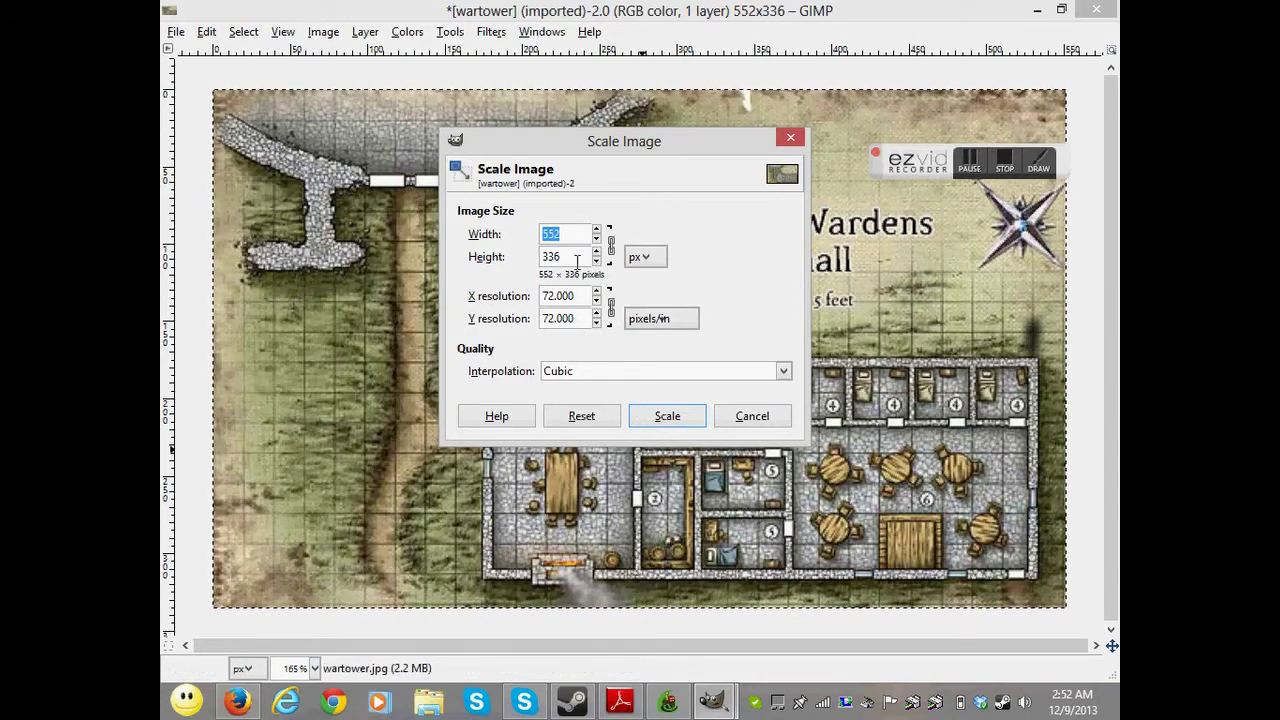
{"action": "left_click_drag", "start_coordinate": [571, 257], "coordinate": [523, 257]}
{"action": "type", "text": "850"}
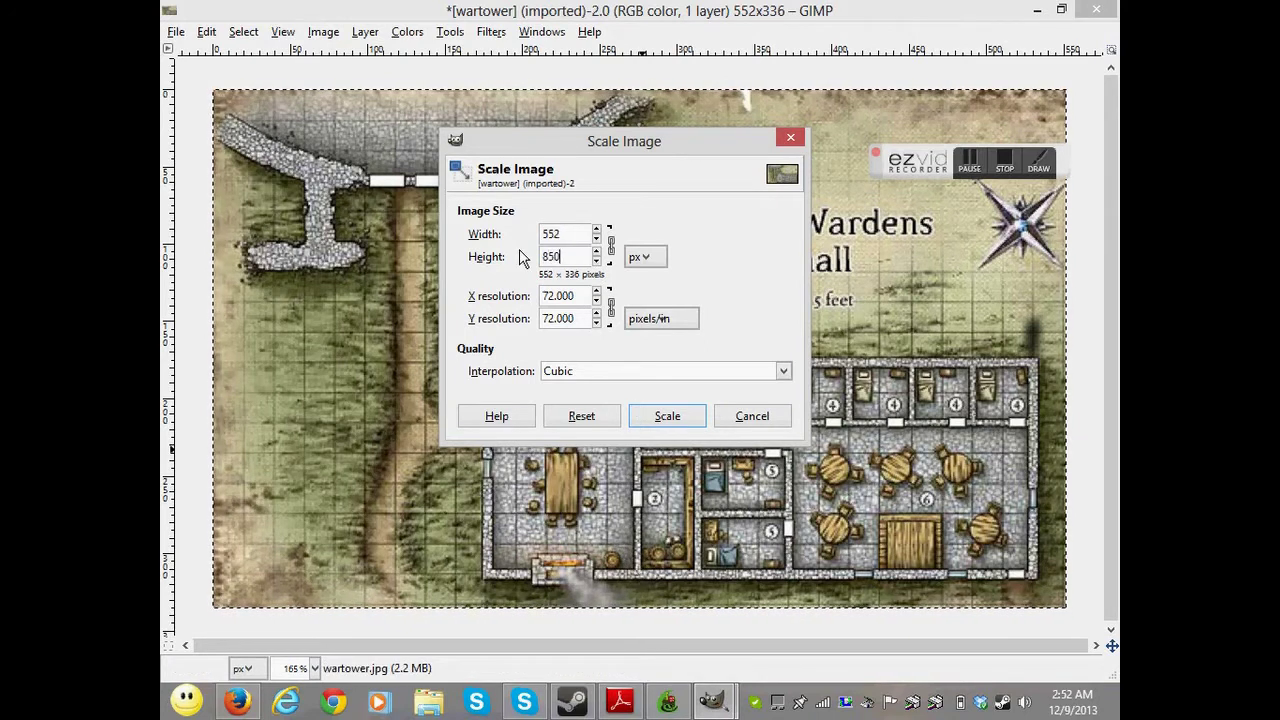